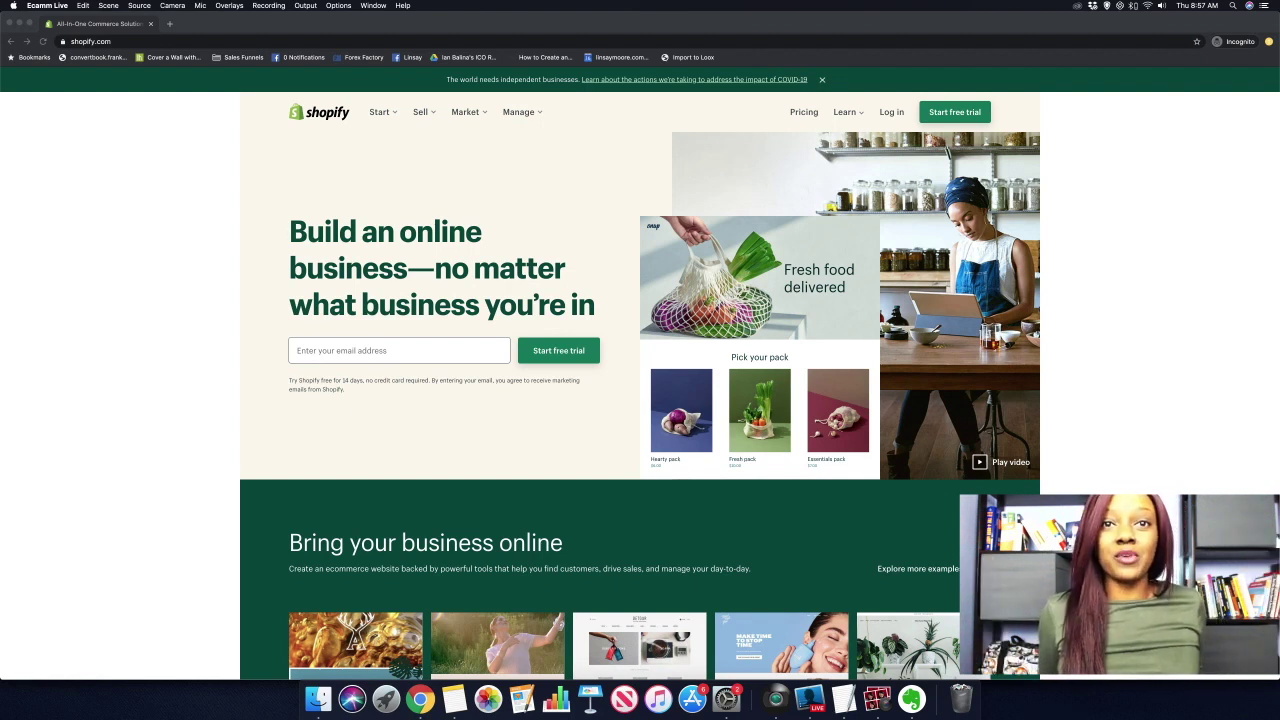
# Start the free trial signup in Chrome and enter the account e-mail, a password and store name moderneditons3.
pyautogui.click(998, 100)
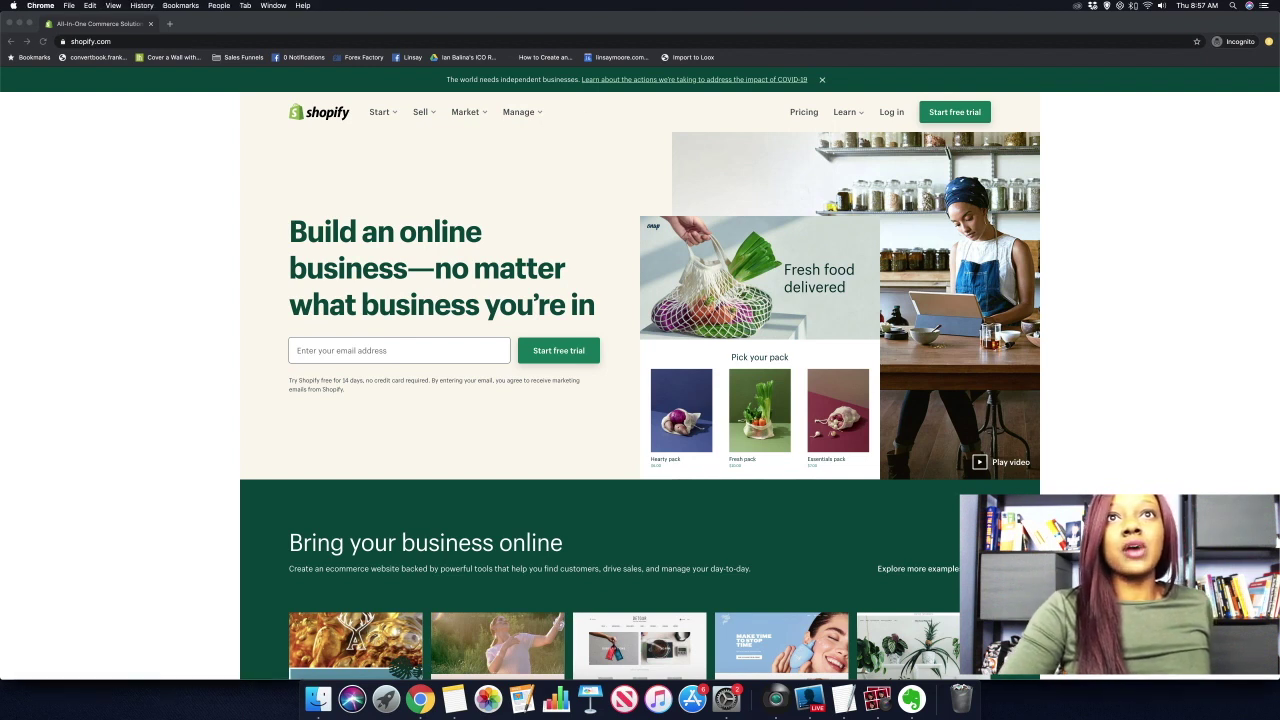
pyautogui.click(950, 112)
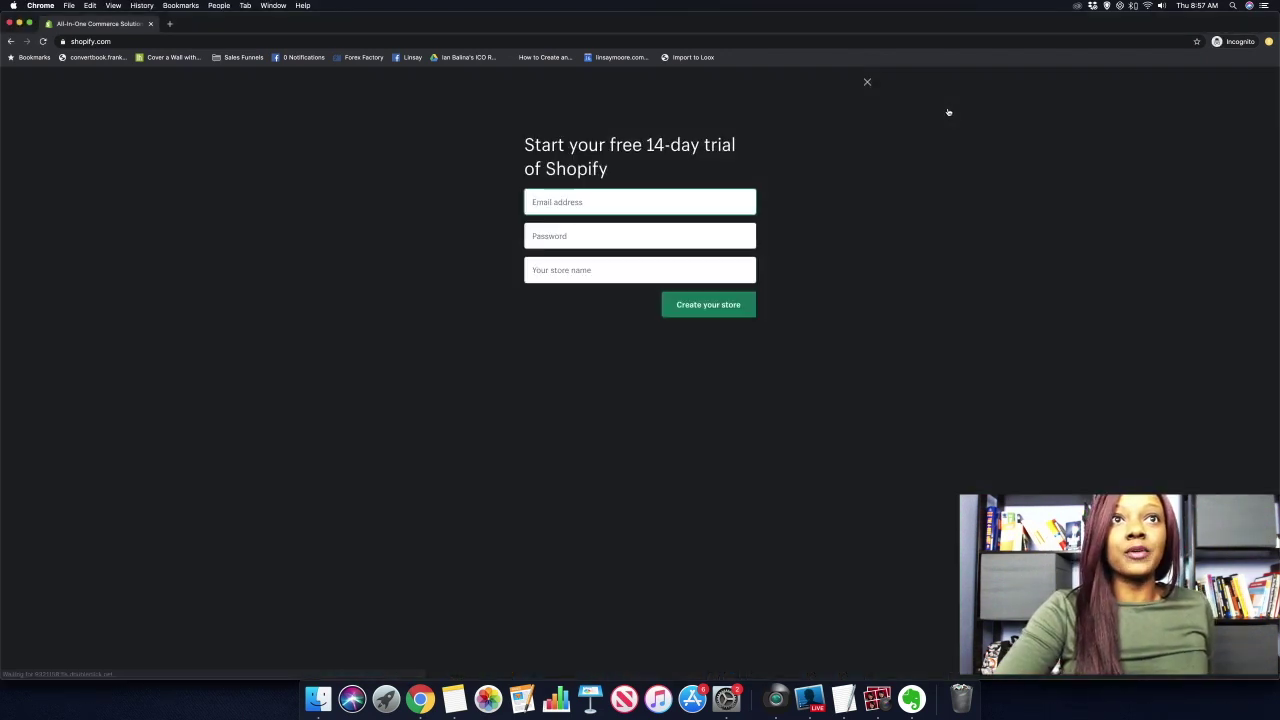
pyautogui.click(675, 205)
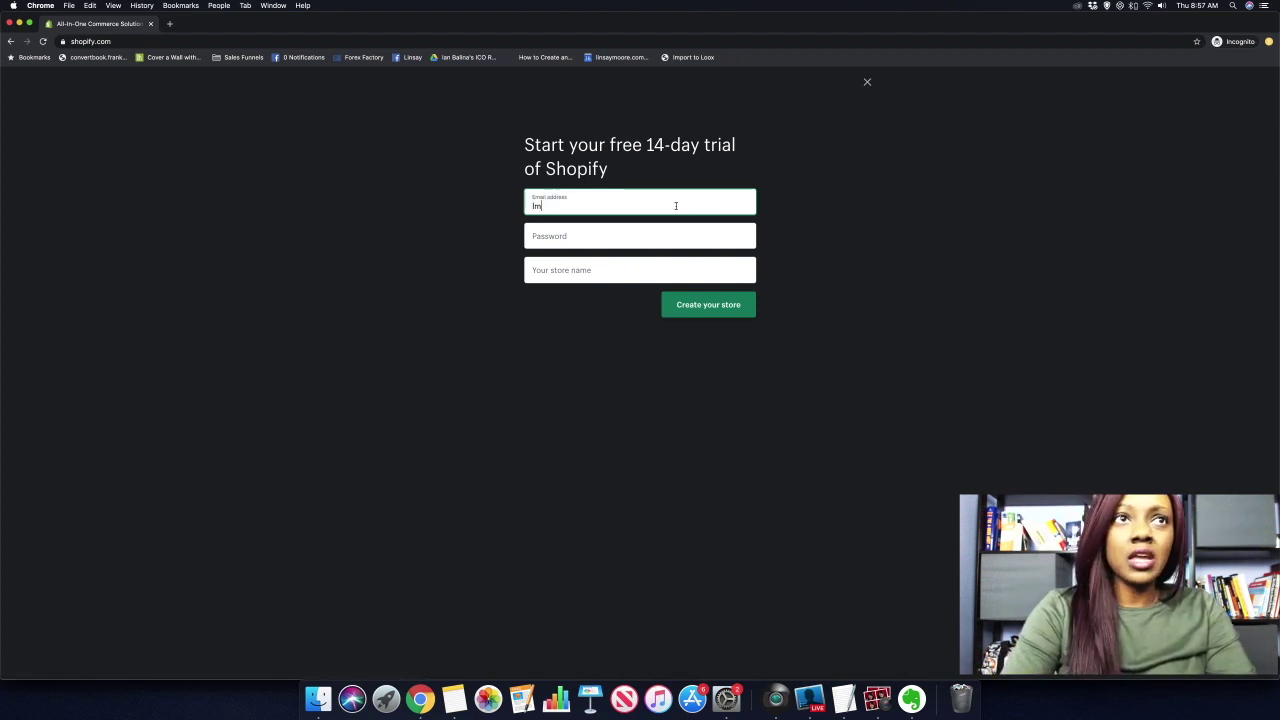
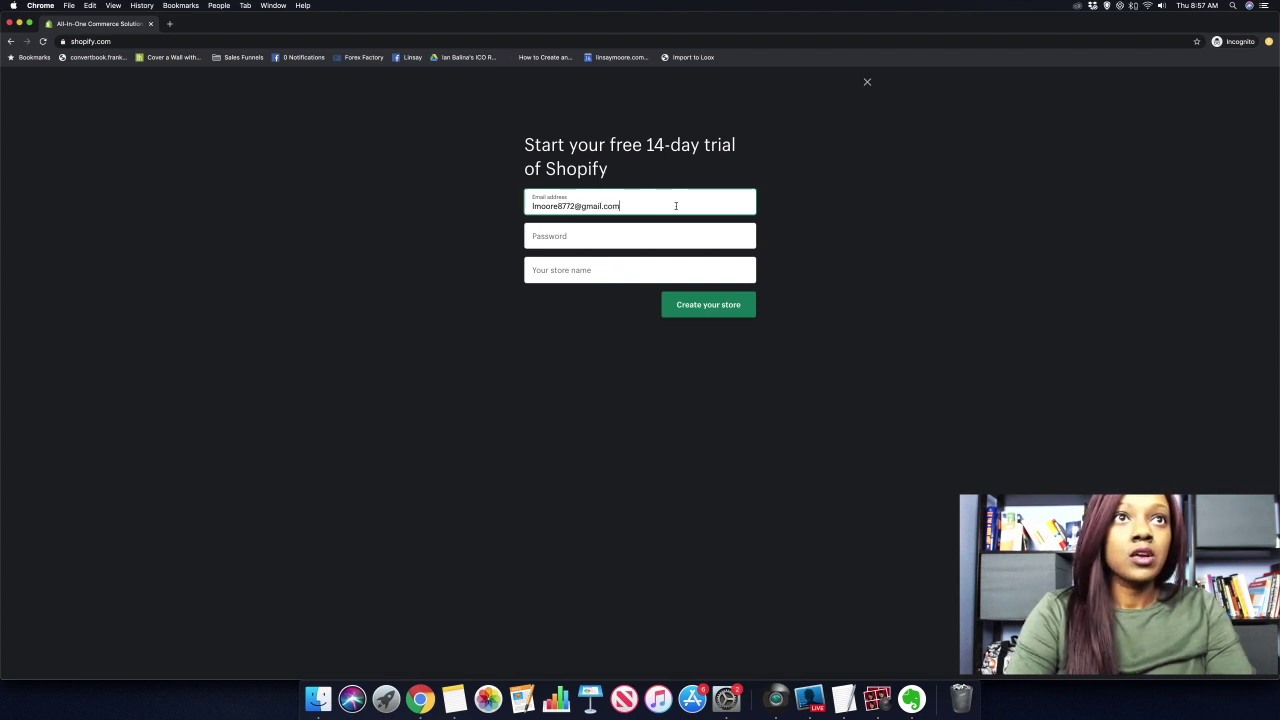
pyautogui.press('Tab')
pyautogui.write('••••••••')
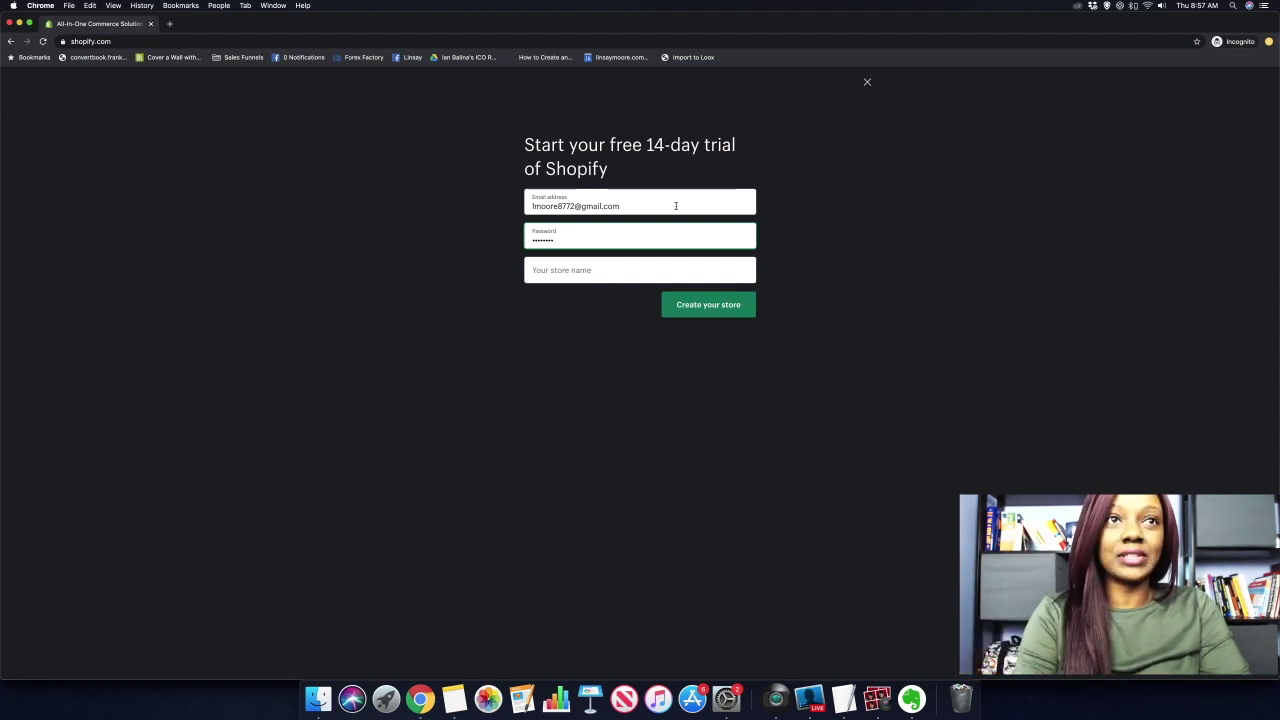
pyautogui.press('Tab')
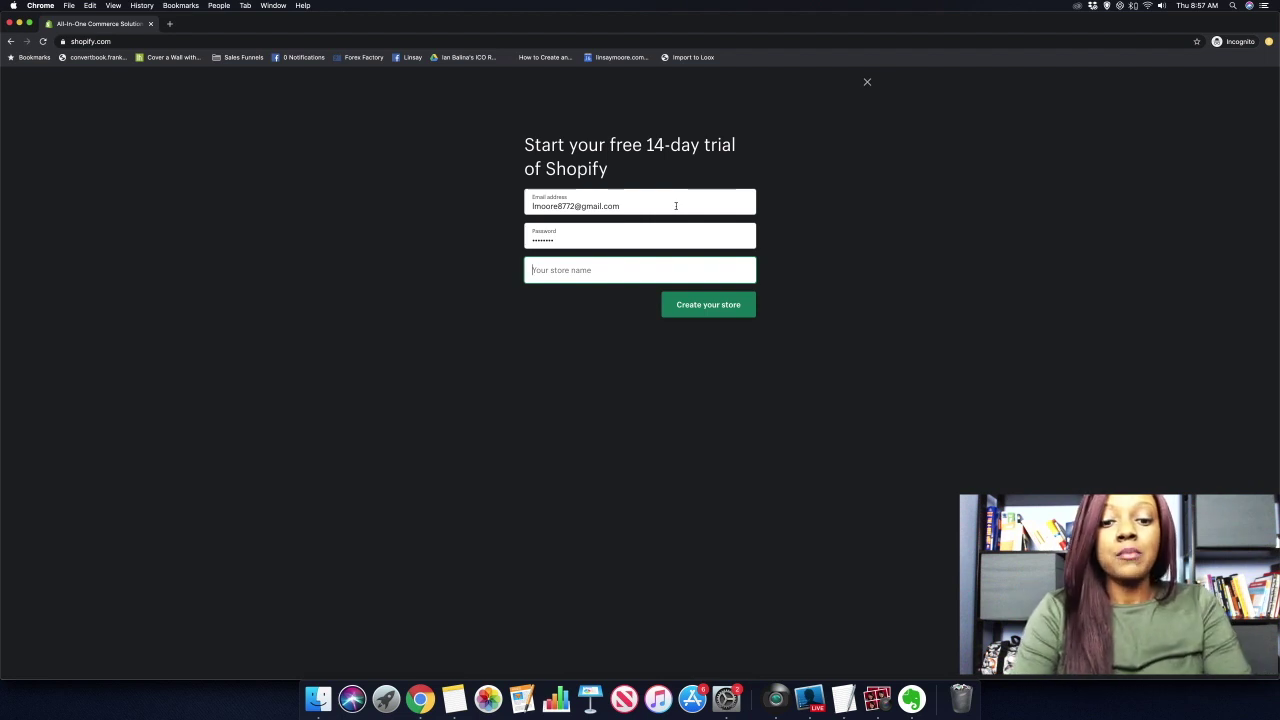
pyautogui.write('modern')
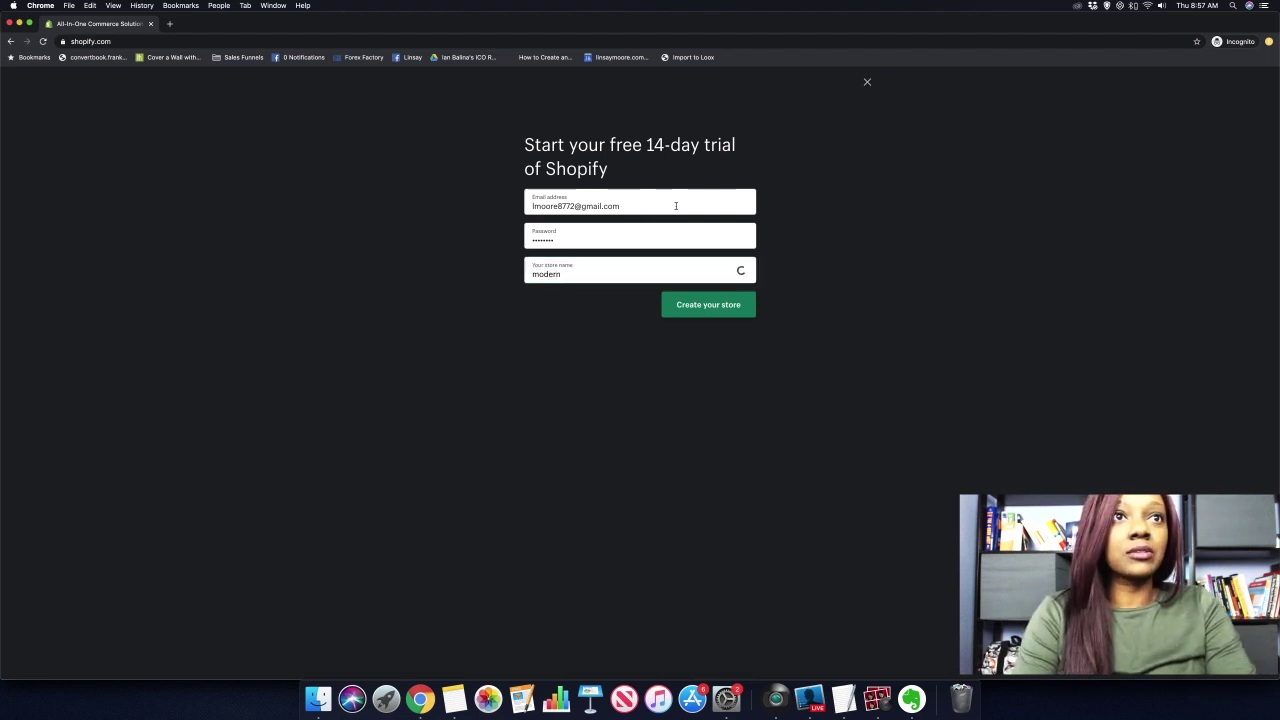
pyautogui.write('edit')
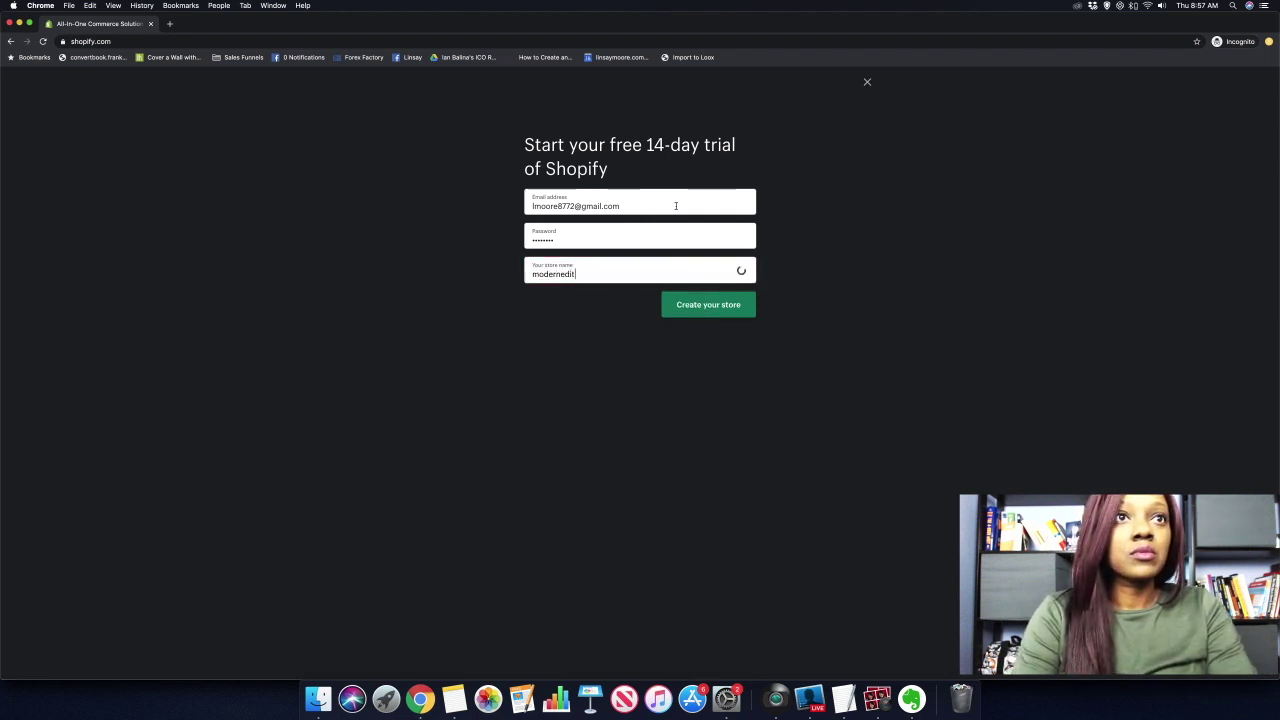
pyautogui.write('ons3')
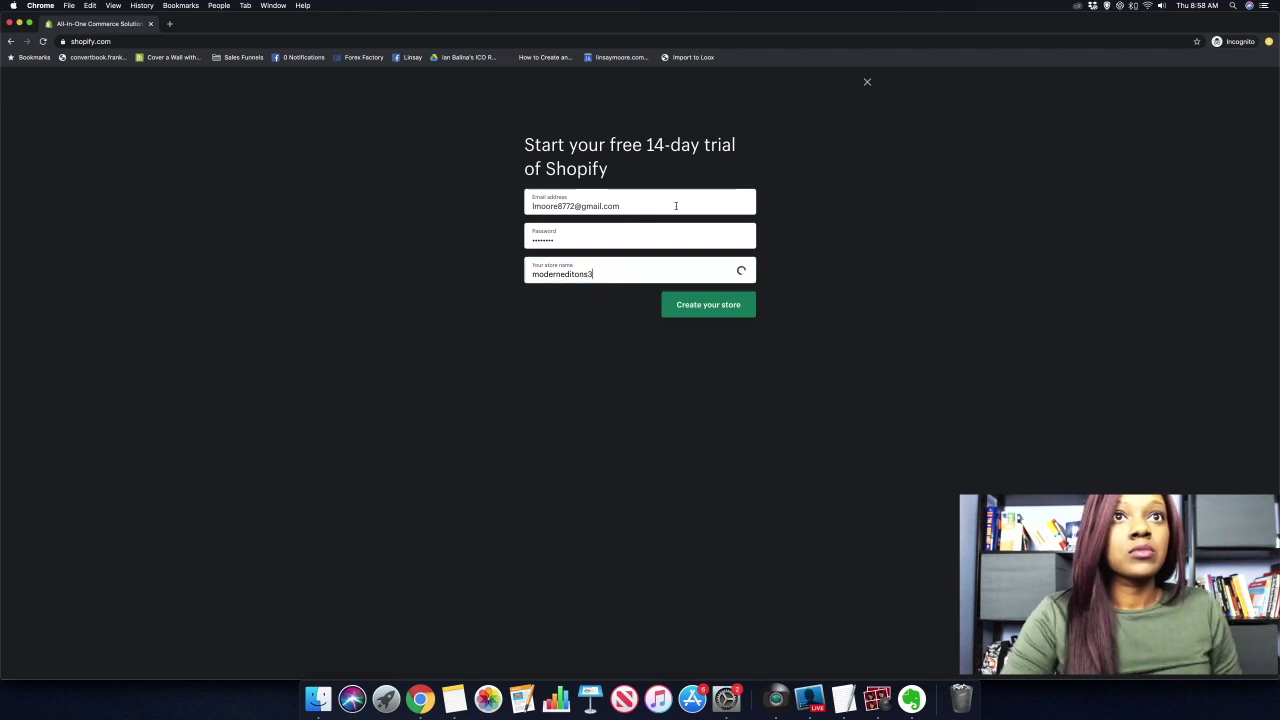
# Submit the signup form to create the moderneditons3 store.
pyautogui.click(683, 307)
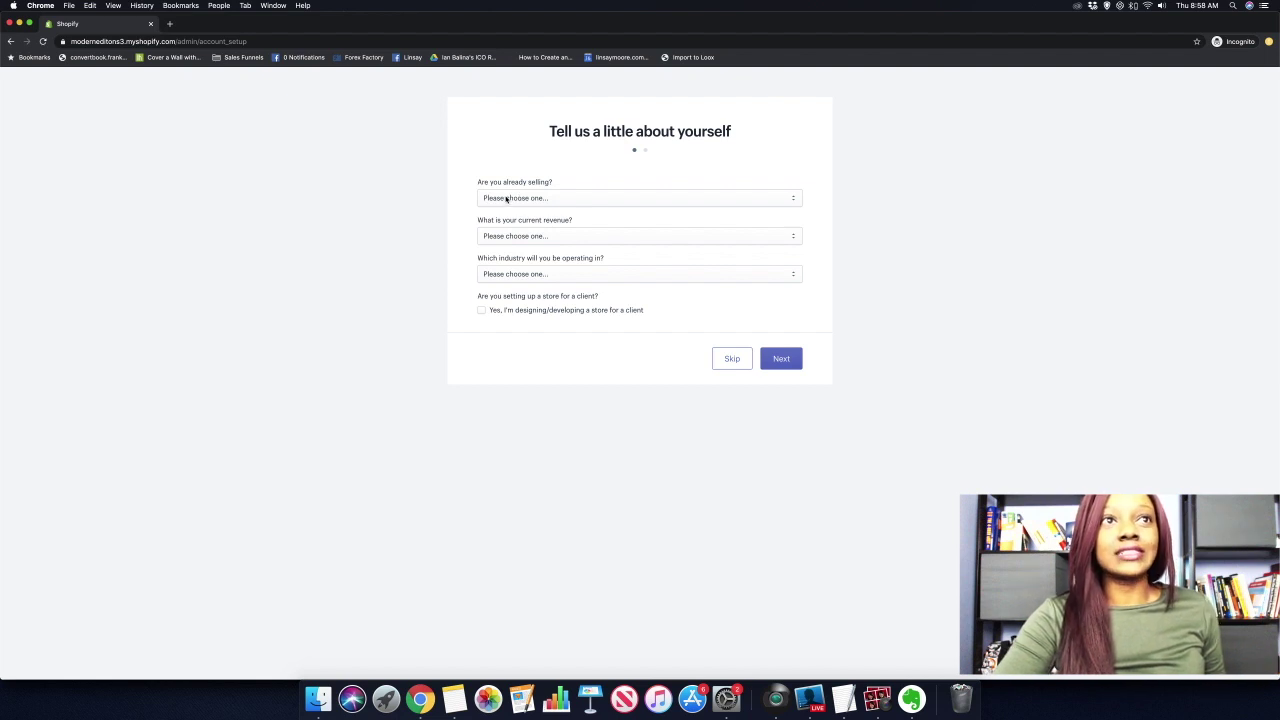
# Answer not selling yet, just playing around, $0 USD revenue and industry Other, then continue.
pyautogui.click(507, 198)
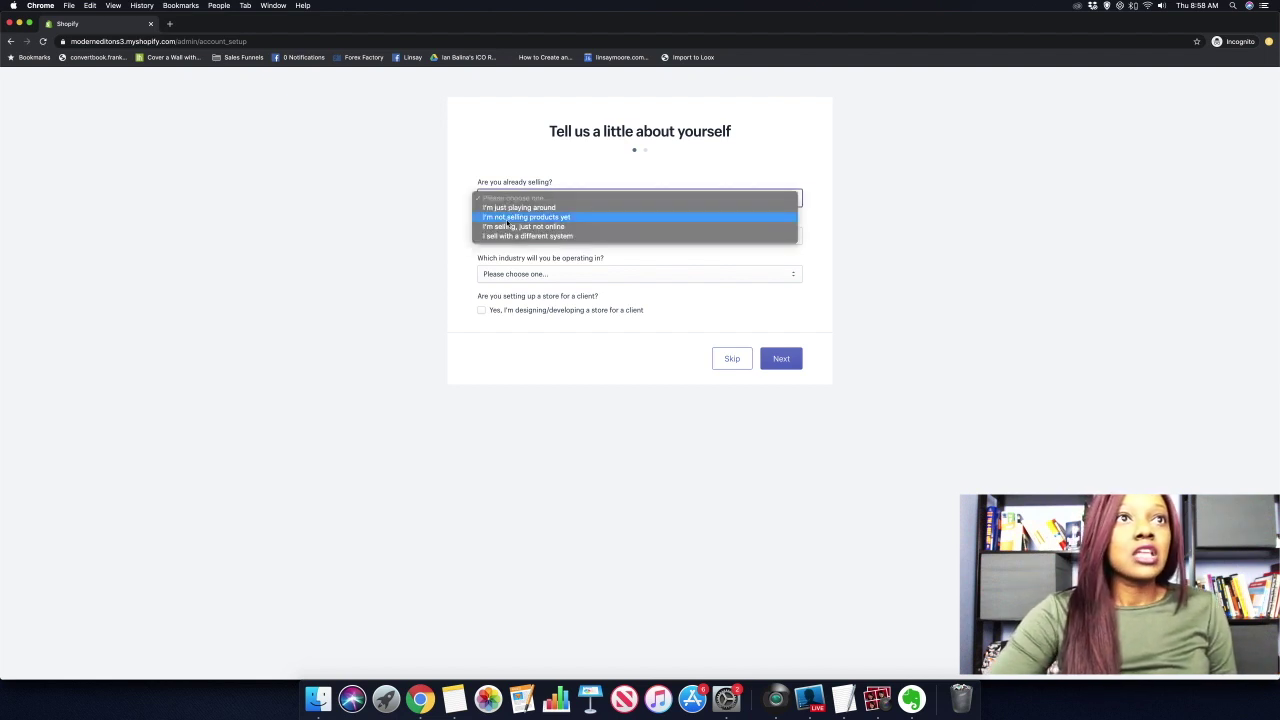
pyautogui.click(500, 217)
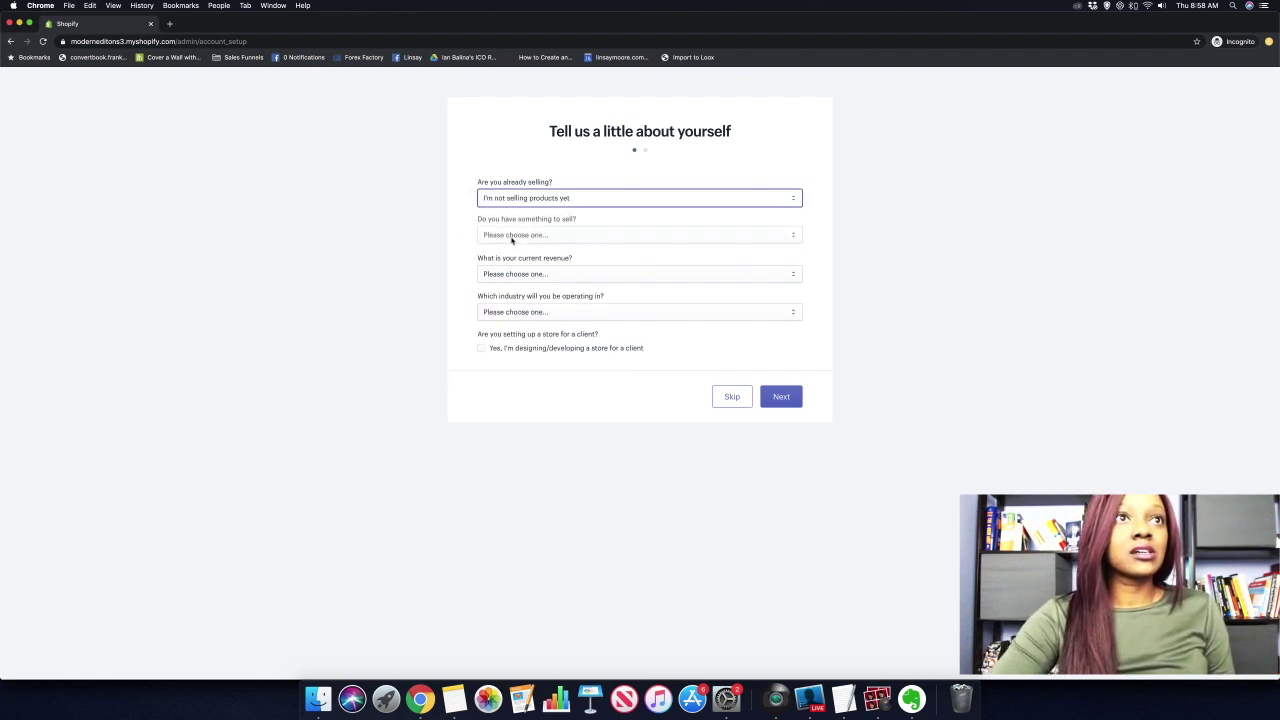
pyautogui.click(518, 236)
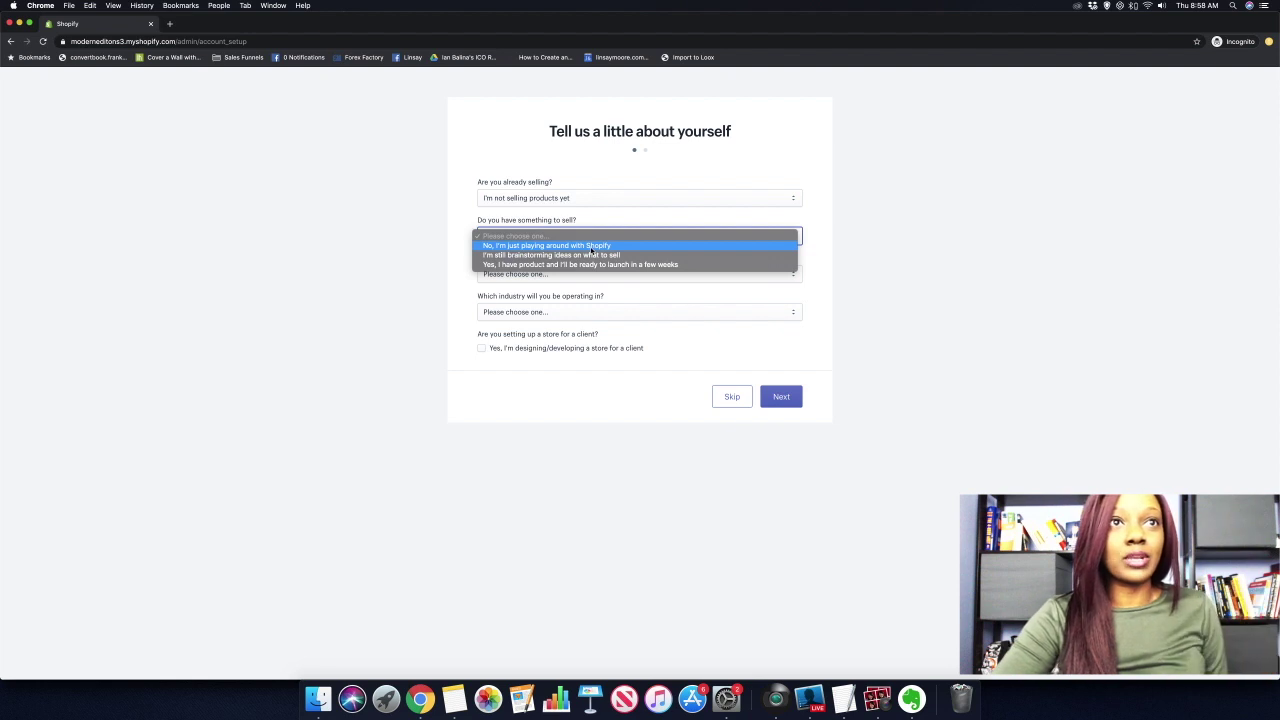
pyautogui.click(591, 247)
pyautogui.click(517, 274)
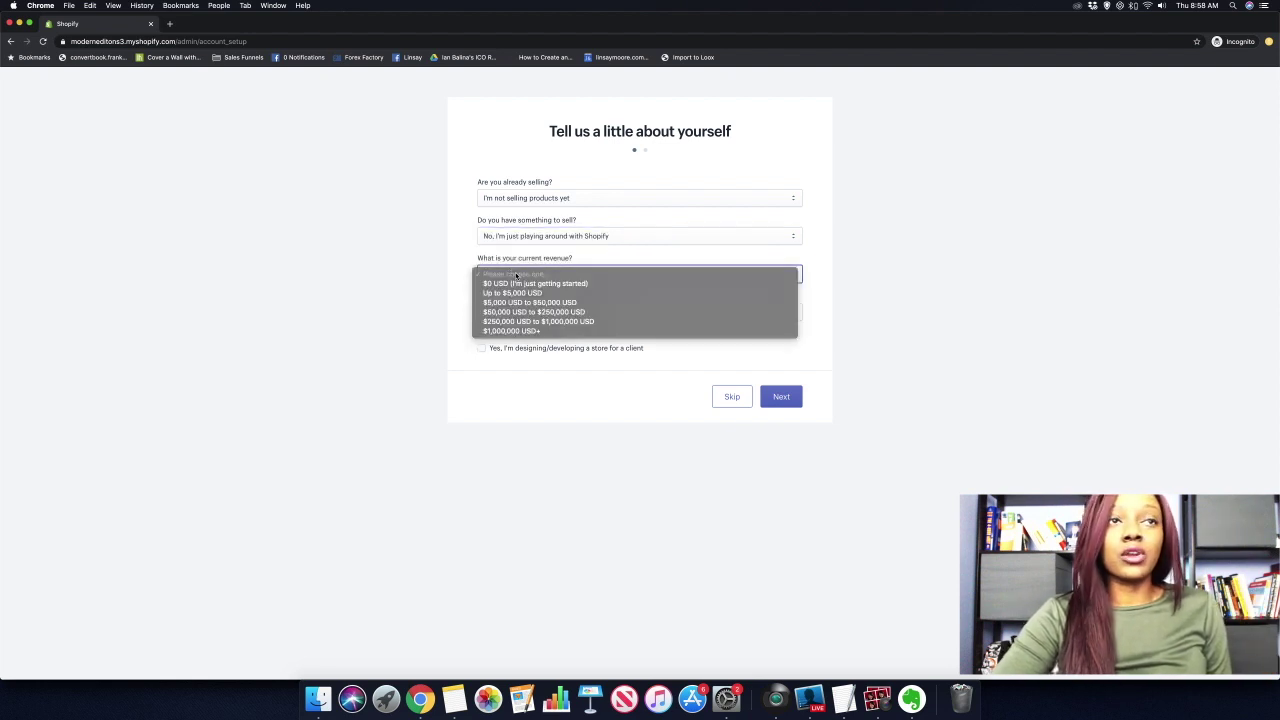
pyautogui.click(505, 284)
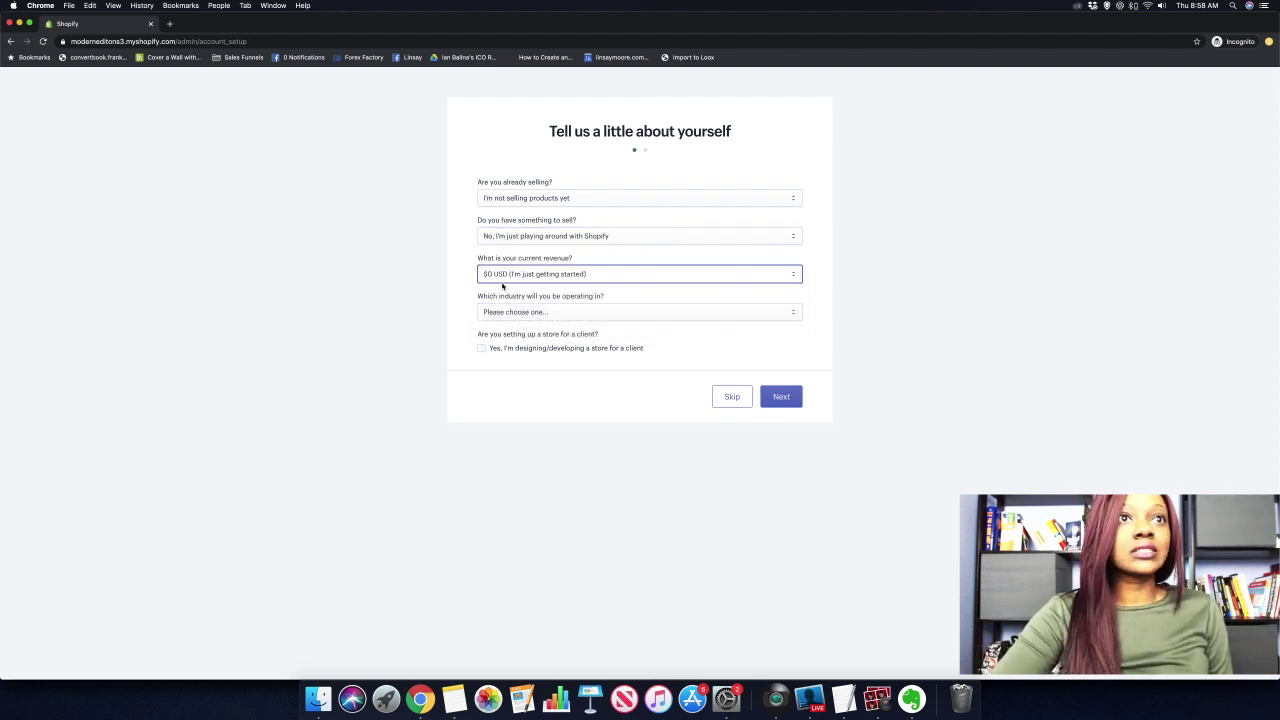
pyautogui.click(545, 312)
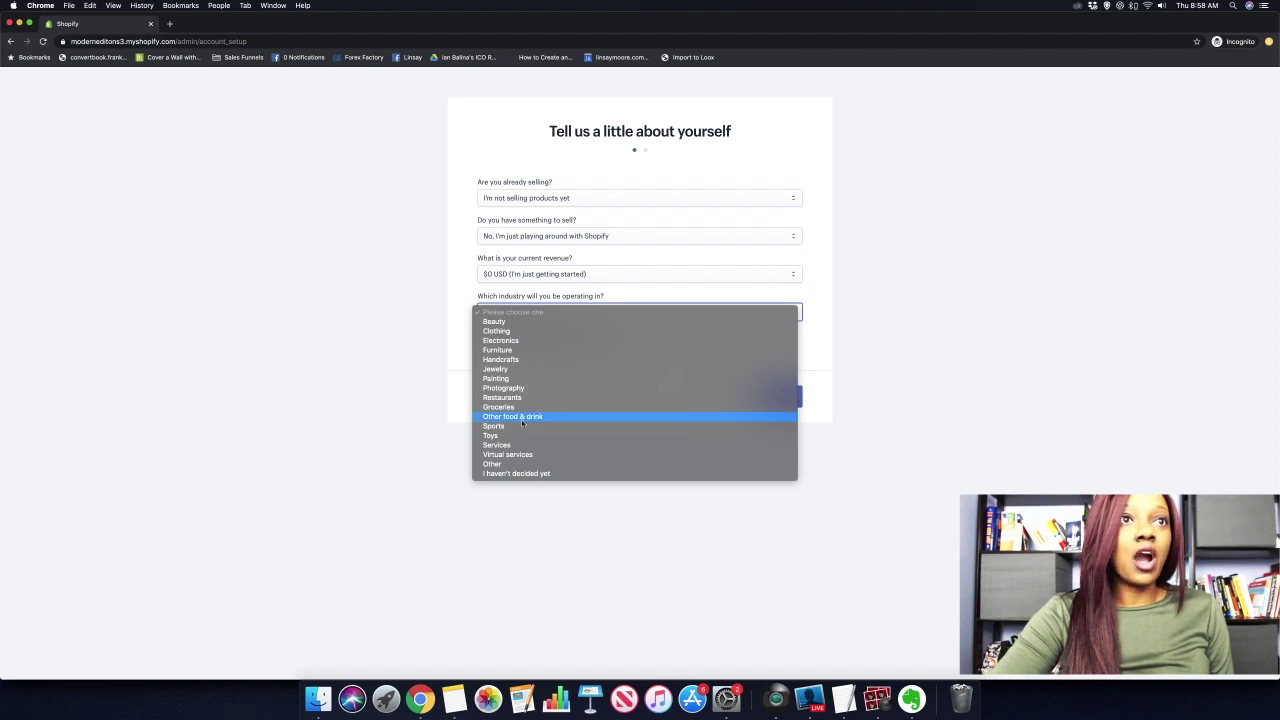
pyautogui.click(493, 464)
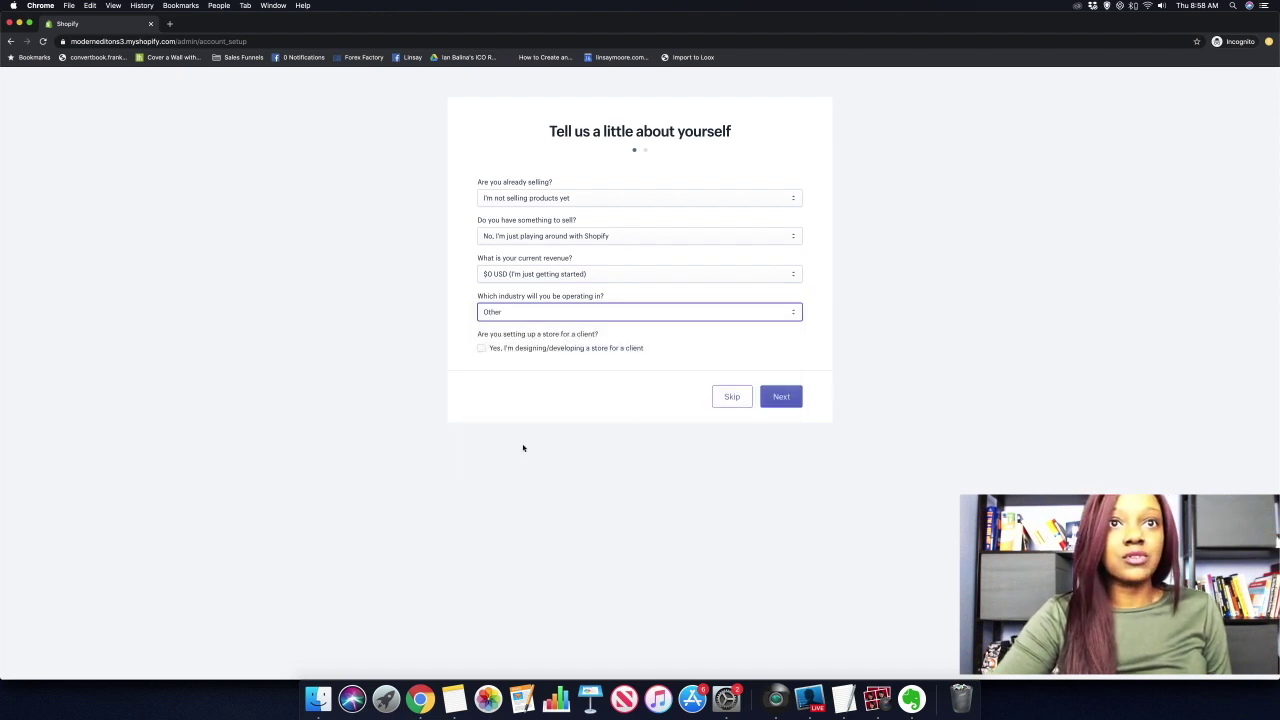
pyautogui.click(782, 397)
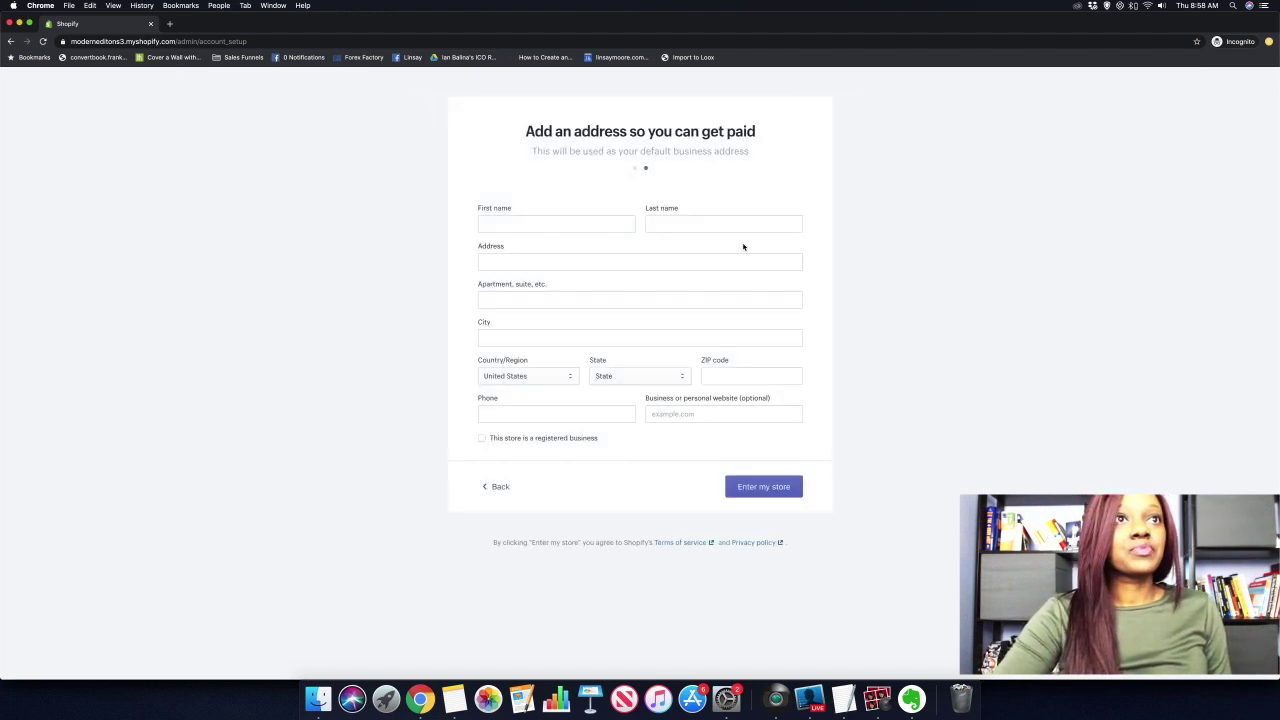
# Enter the owner's first name, last name and street address in the business address form.
pyautogui.click(604, 227)
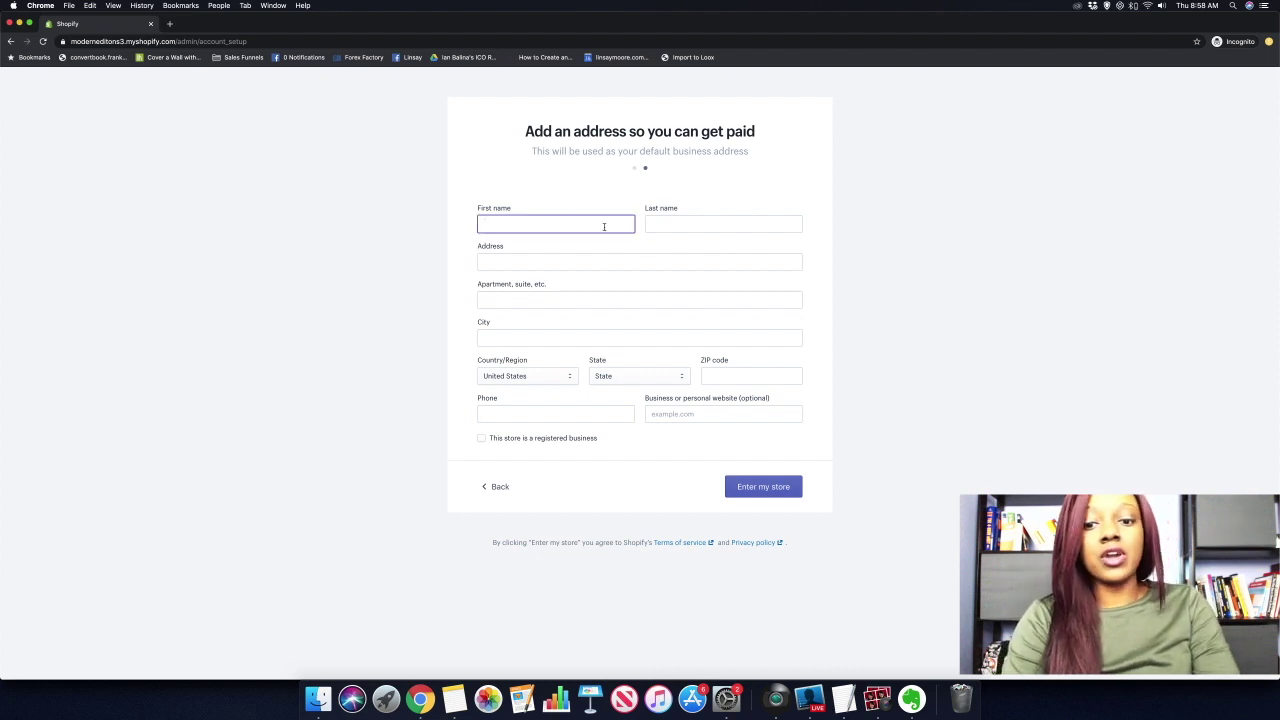
pyautogui.press('Tab')
pyautogui.press('Tab')
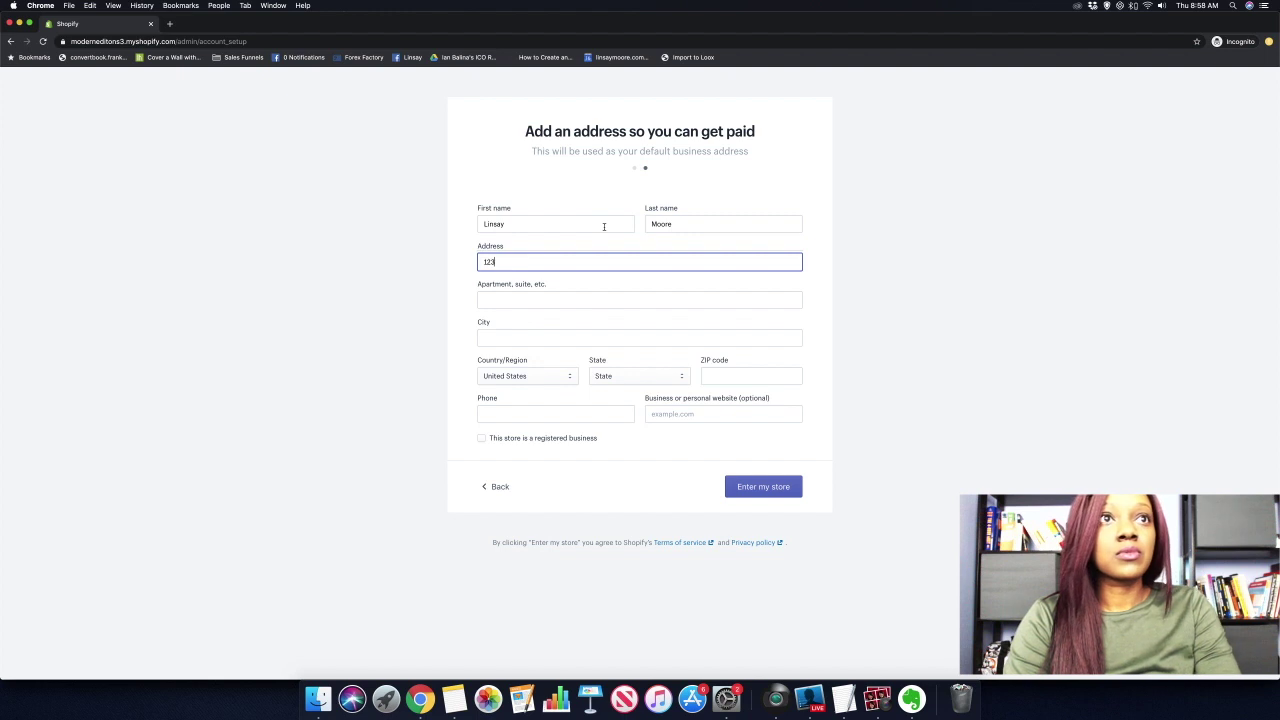
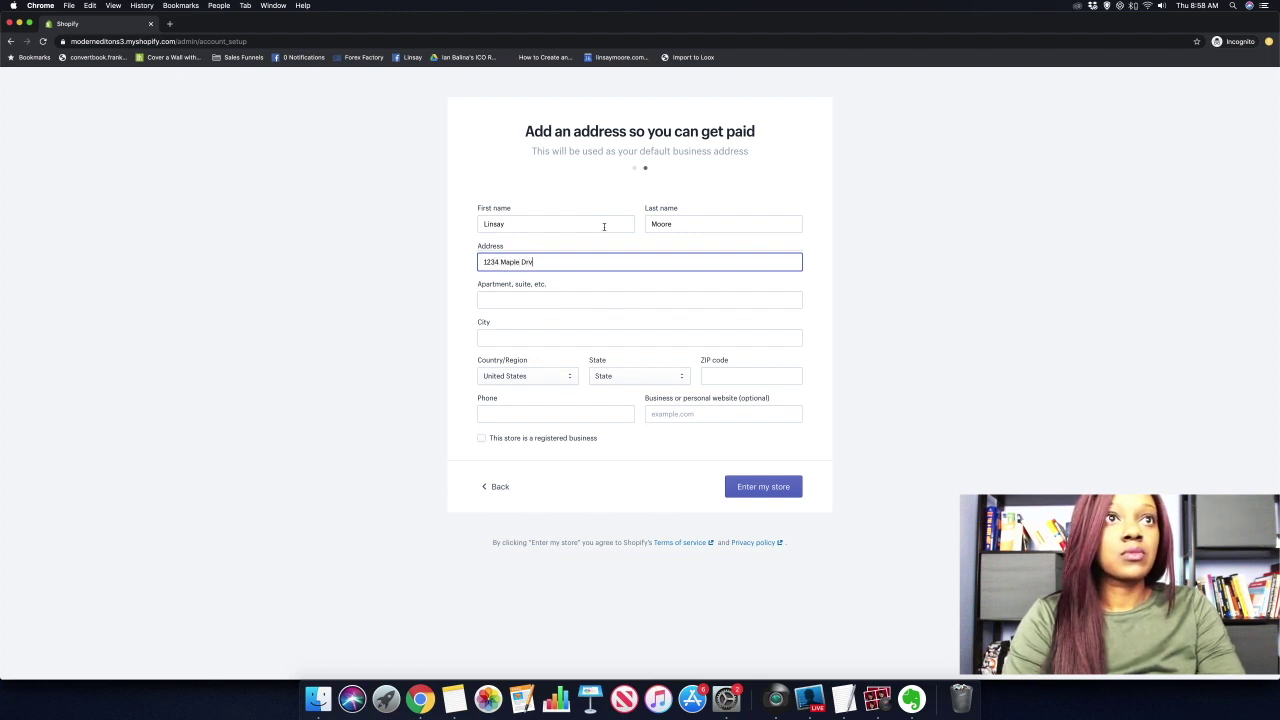
# Add the city, state Florida, ZIP code and phone number, then enter the store.
pyautogui.press('Tab')
pyautogui.press('Tab')
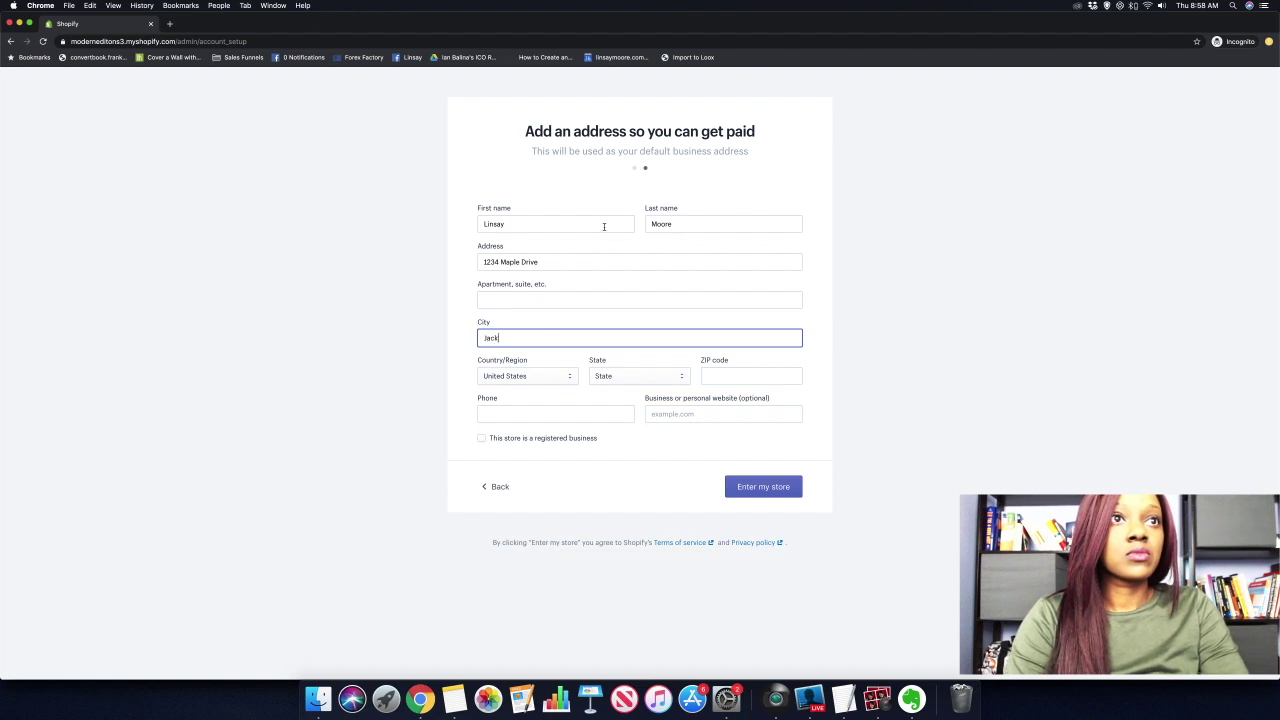
pyautogui.press('Tab')
pyautogui.press('Tab')
pyautogui.press('Tab')
pyautogui.press('Tab')
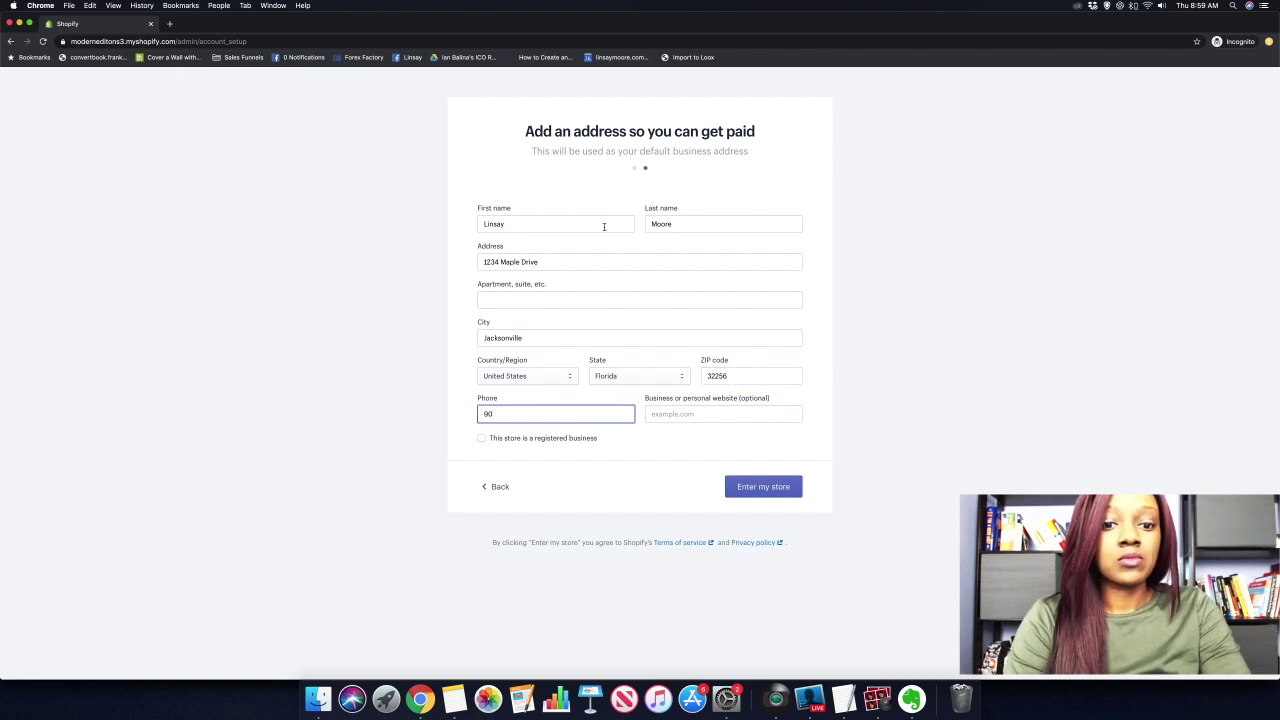
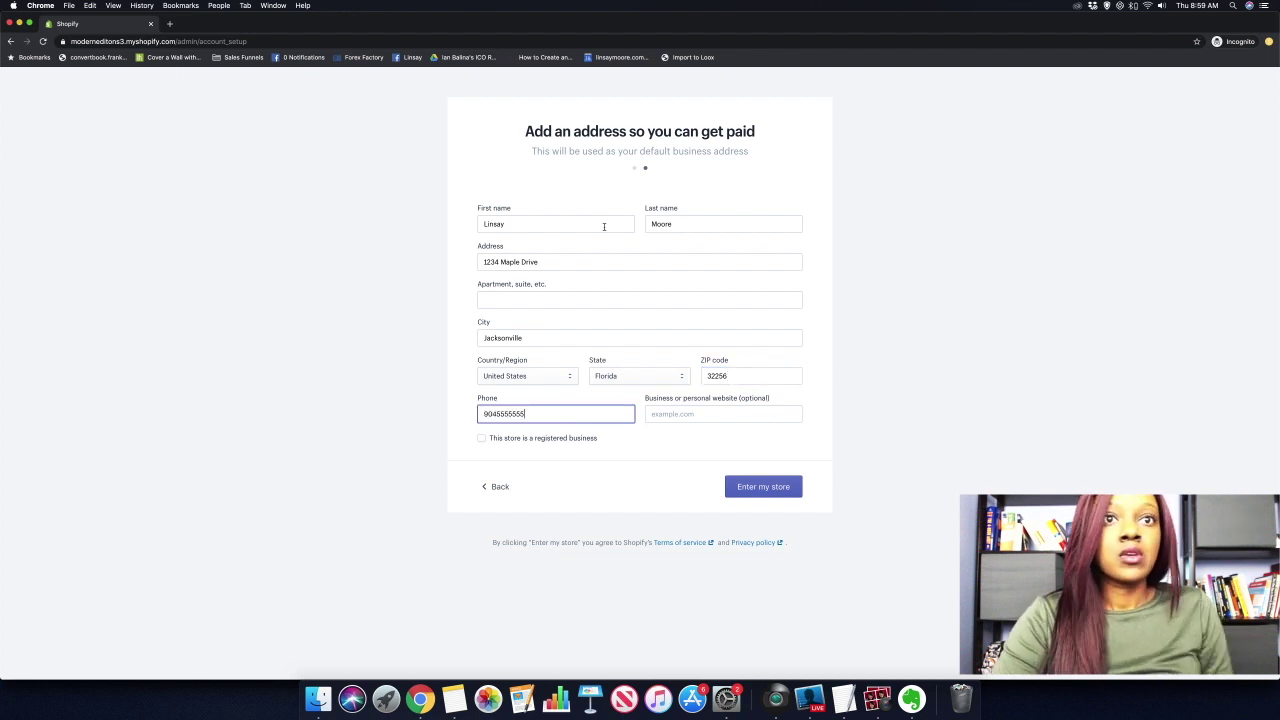
pyautogui.click(741, 486)
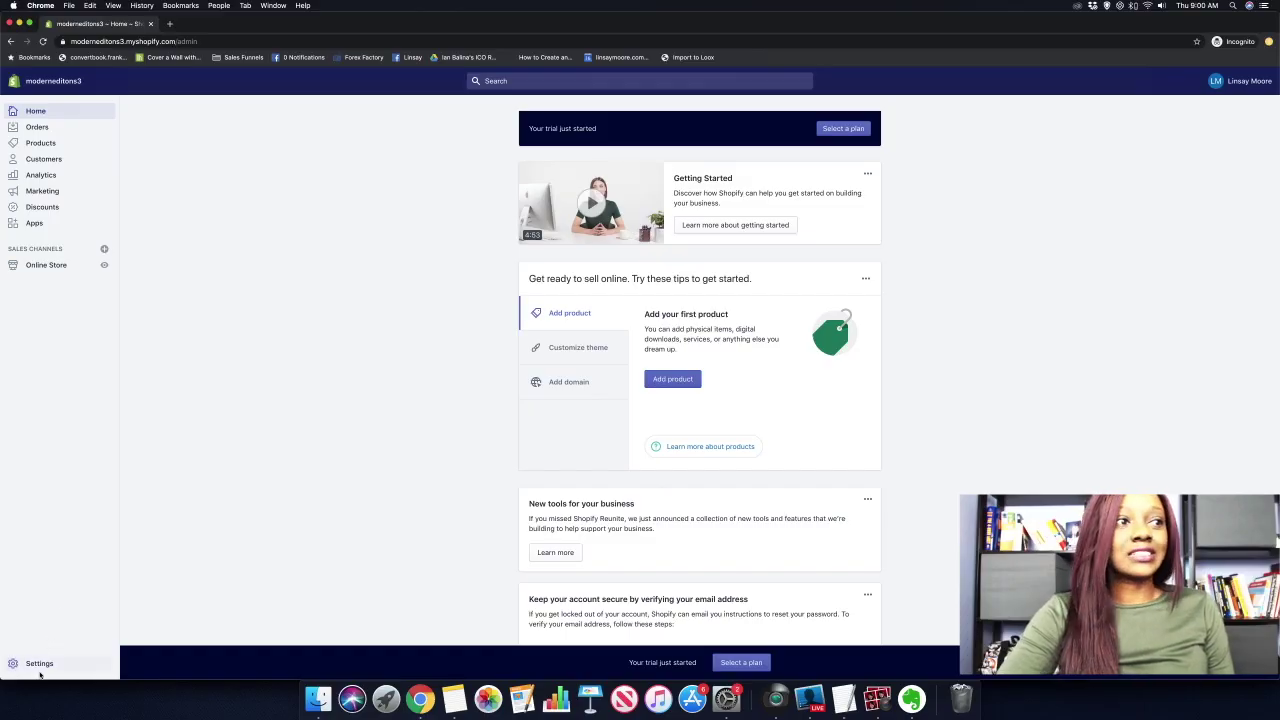
# Review General settings: store details, address, Eastern Time timezone, imperial units and US Dollar currency.
pyautogui.click(36, 663)
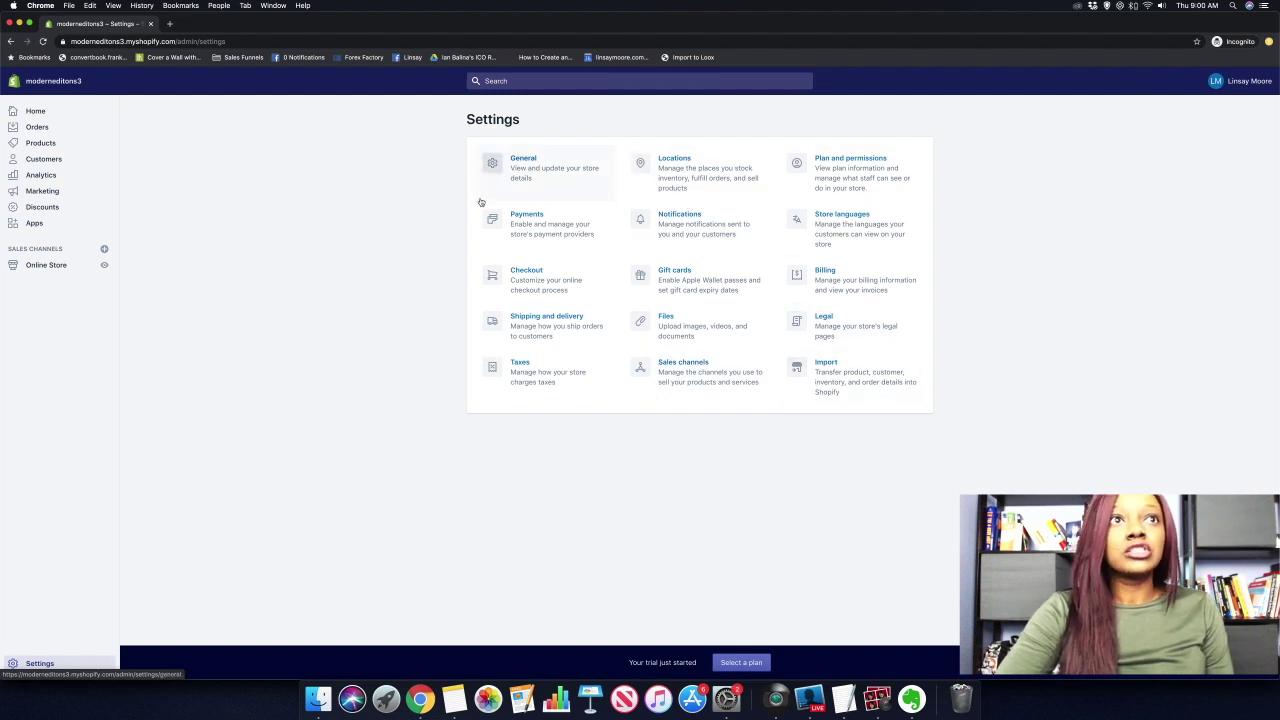
pyautogui.click(553, 172)
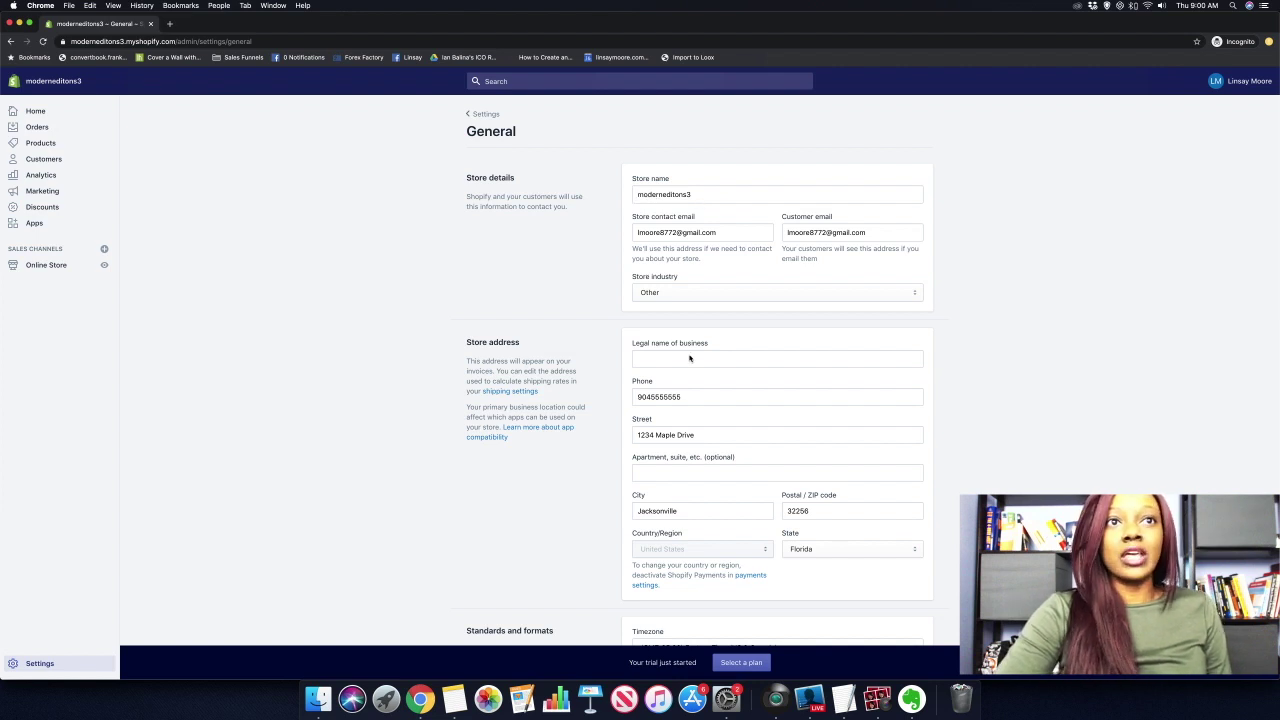
pyautogui.scroll(-2, 689, 358)
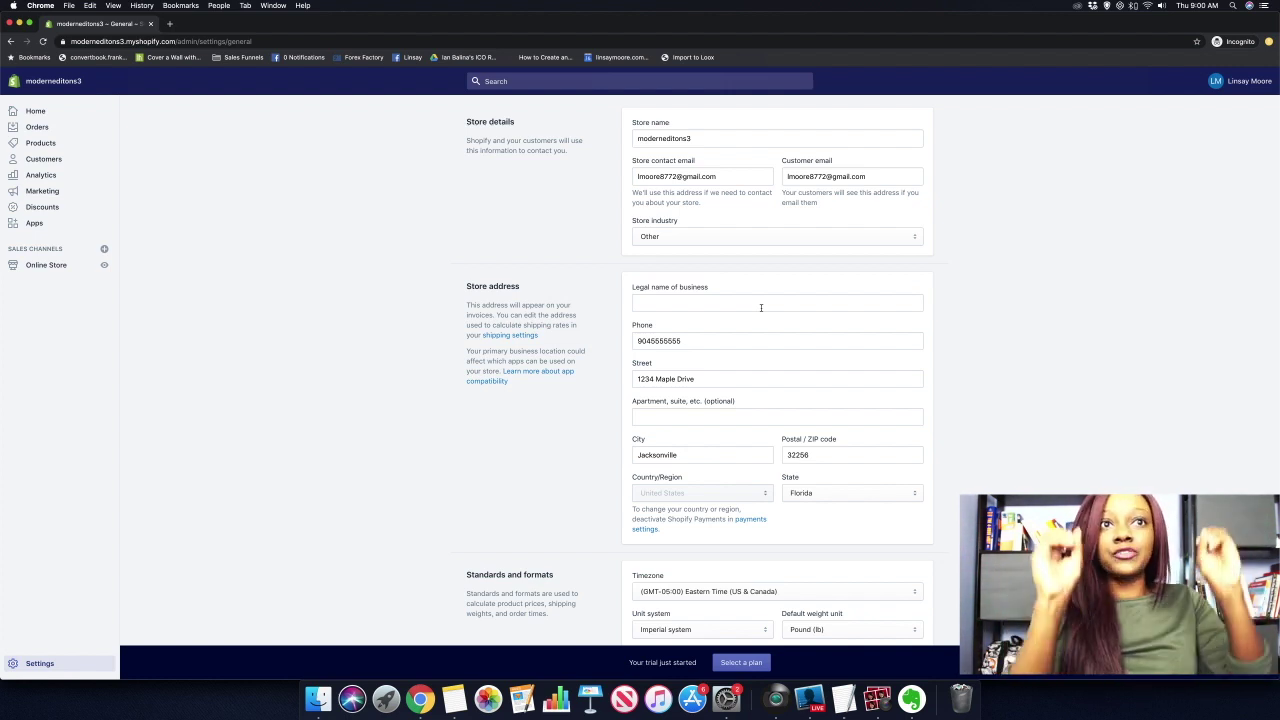
pyautogui.scroll(-5, 761, 308)
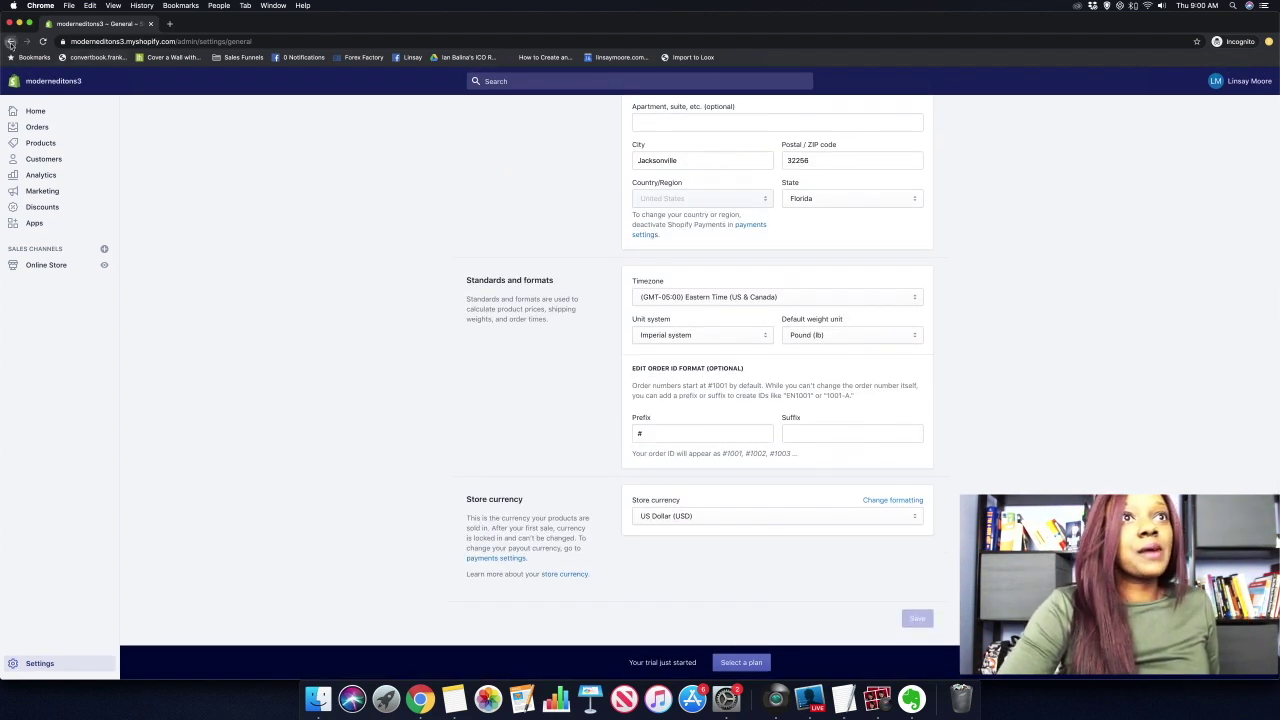
pyautogui.press('super+r')
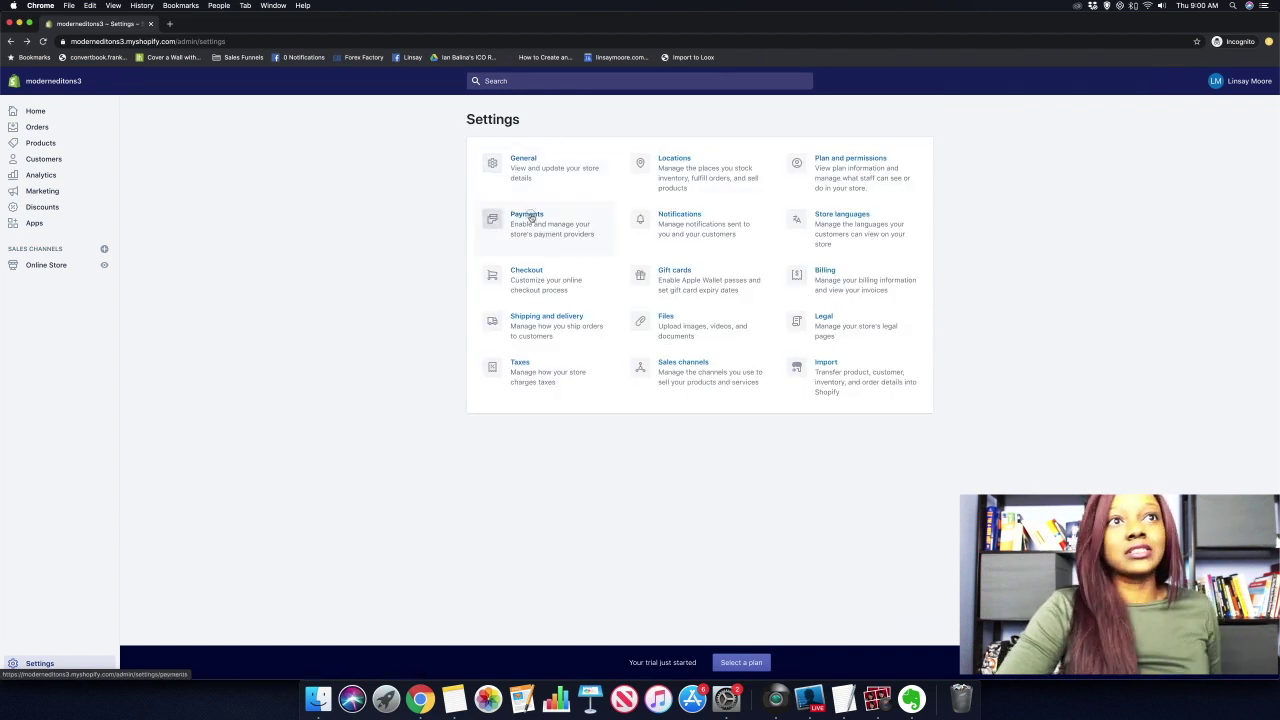
pyautogui.click(531, 218)
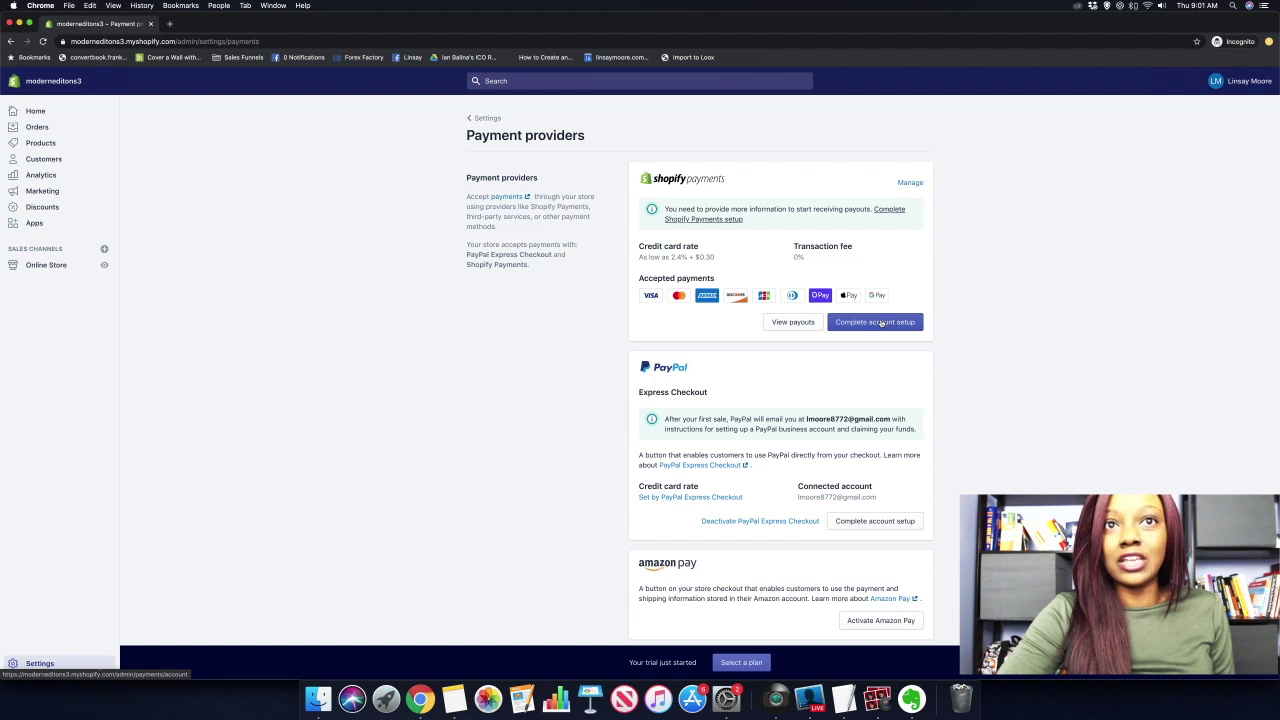
pyautogui.scroll(-3, 881, 323)
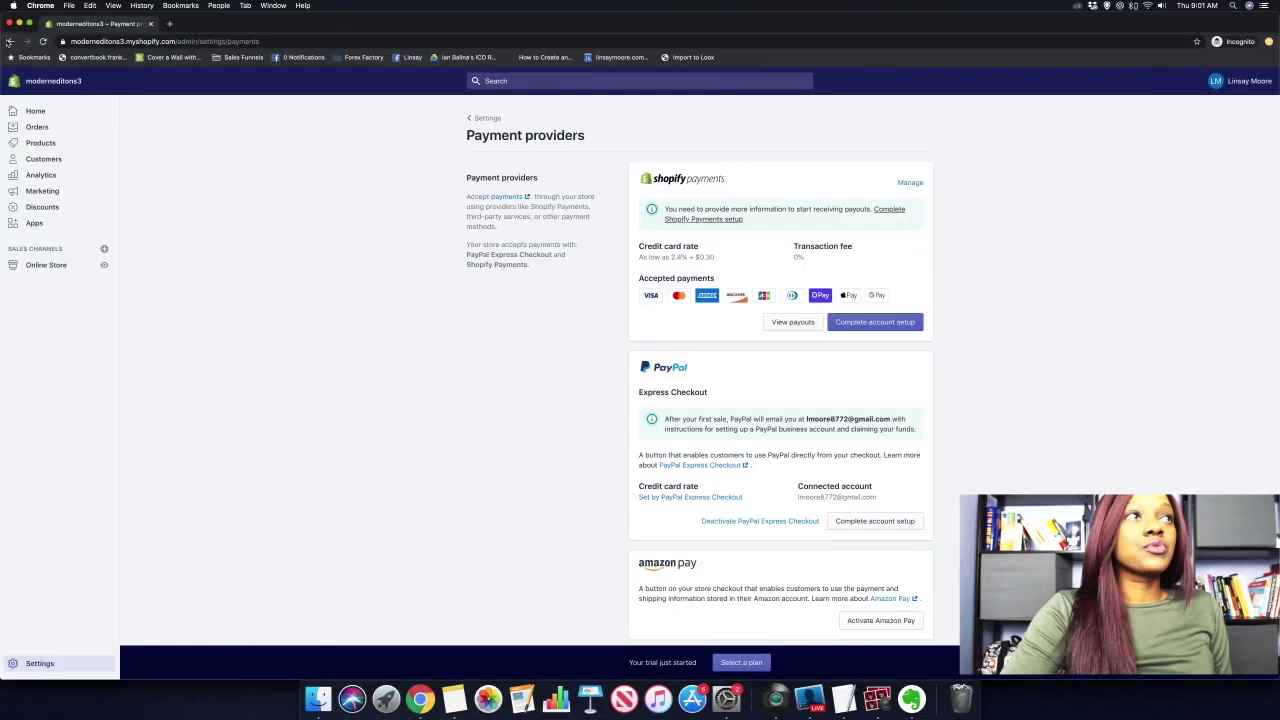
pyautogui.click(9, 41)
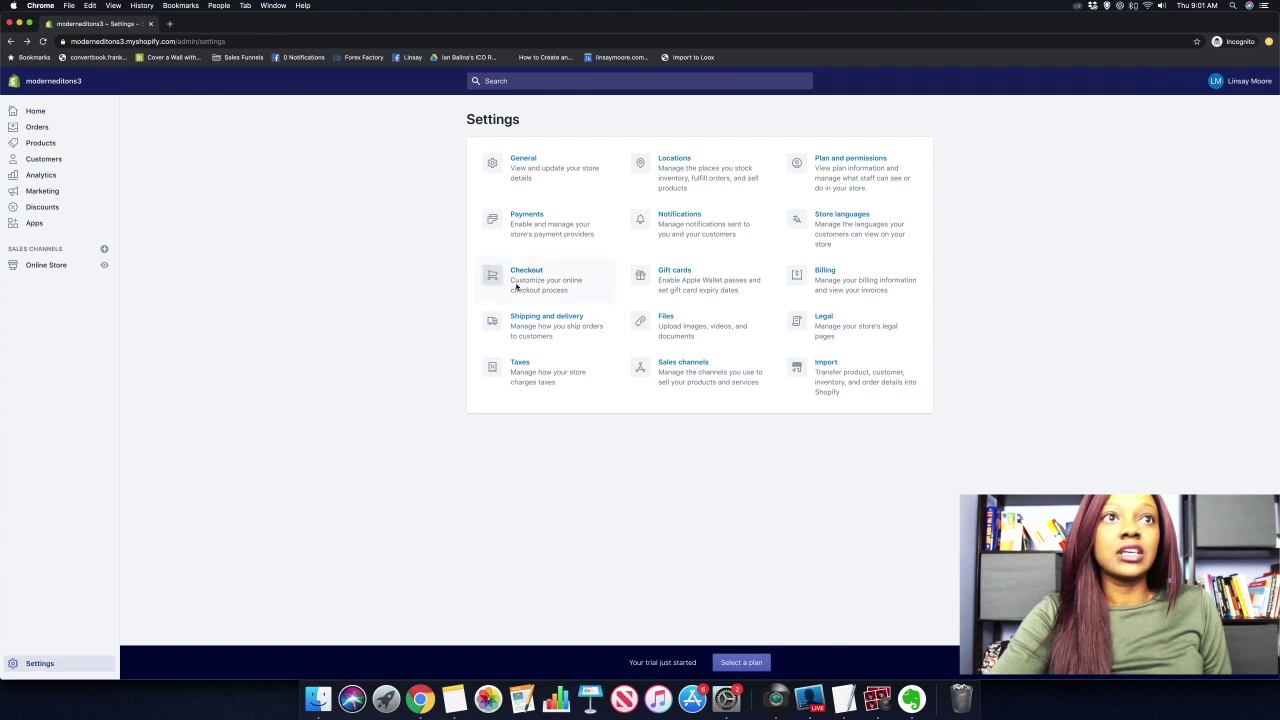
# Review the Shipping and delivery page's Domestic and Rest of the World rates and Sample box package.
pyautogui.click(557, 323)
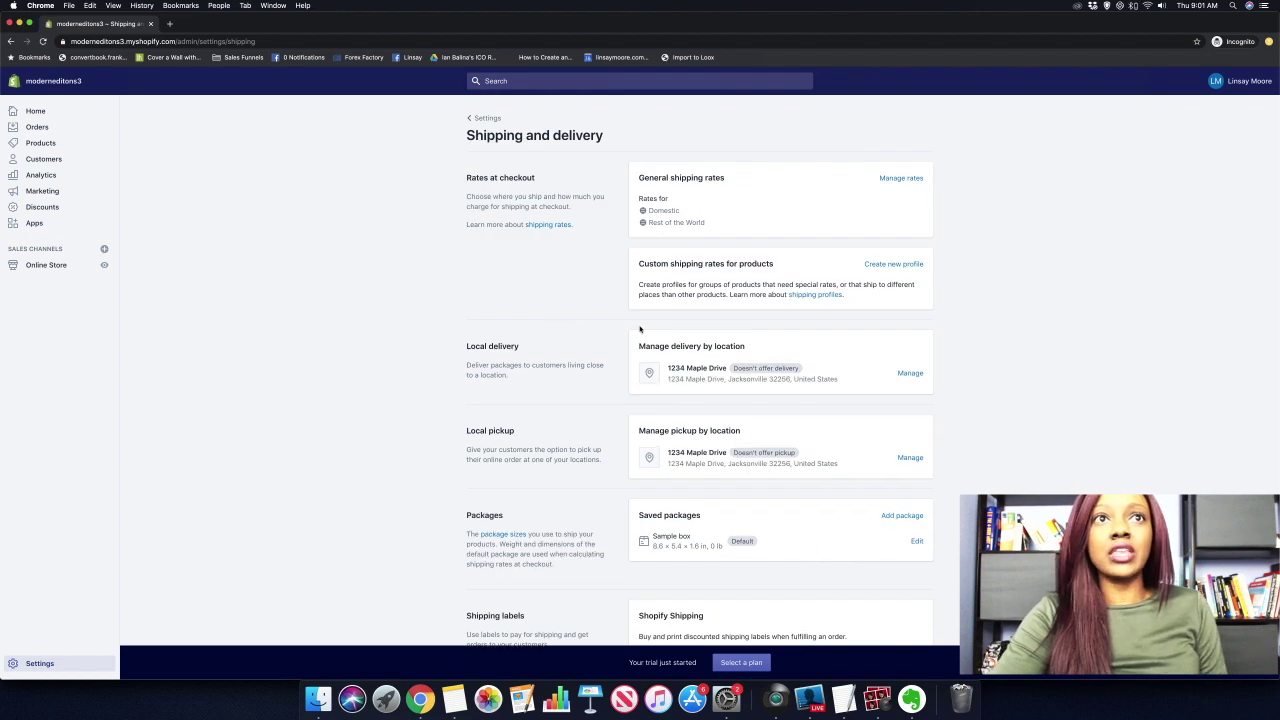
pyautogui.scroll(-10, 707, 263)
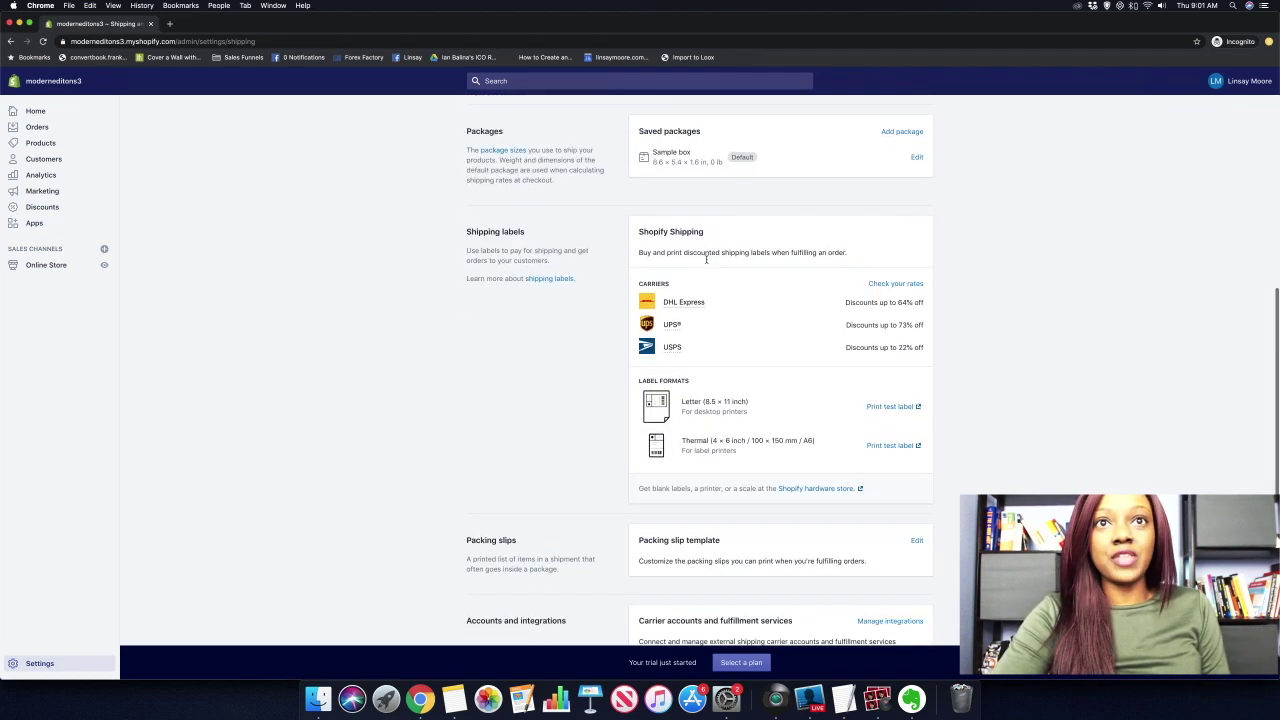
pyautogui.scroll(10, 707, 263)
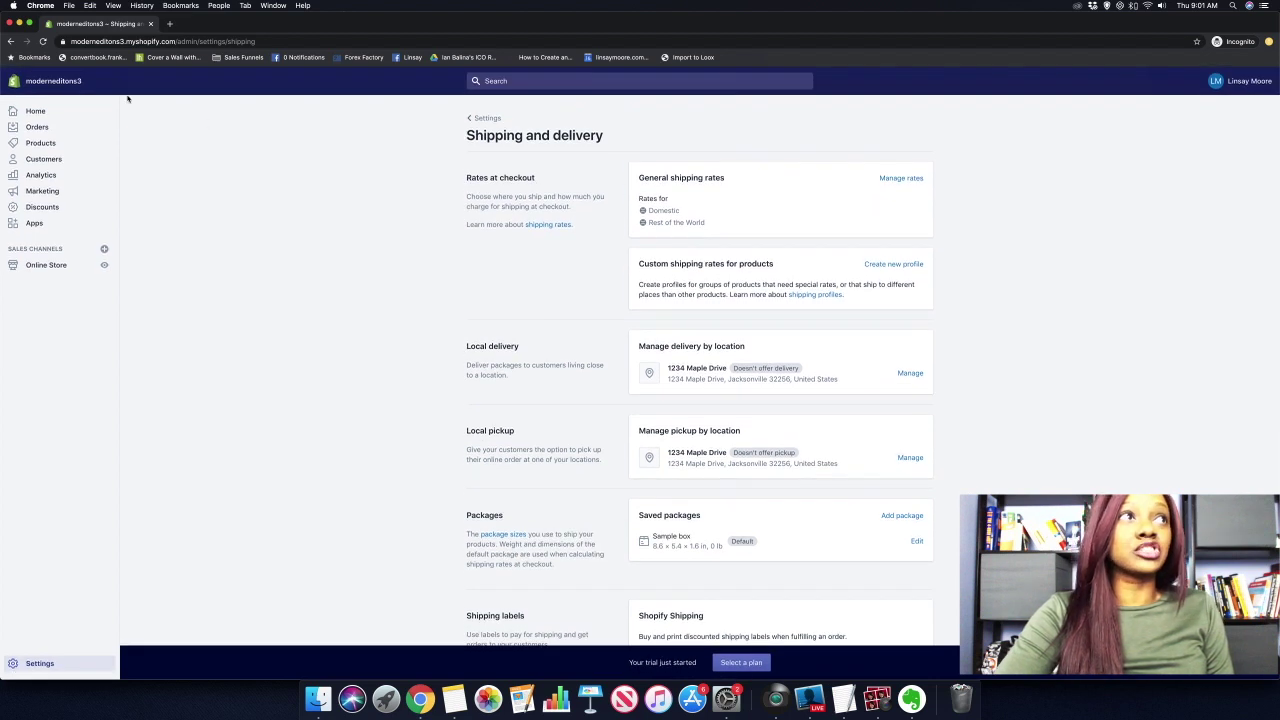
# Return from shipping settings to the Settings overview.
pyautogui.click(10, 41)
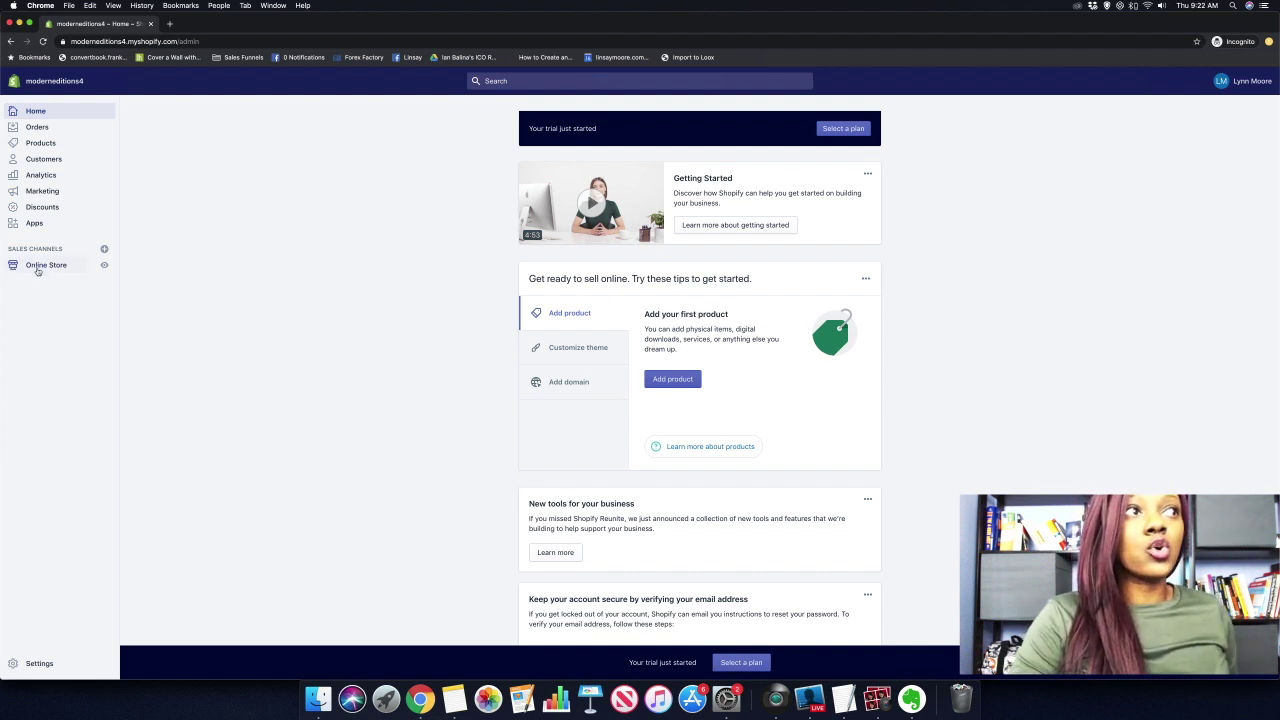
# Browse the free themes gallery from the Themes page, then close it with Debut still current.
pyautogui.click(38, 268)
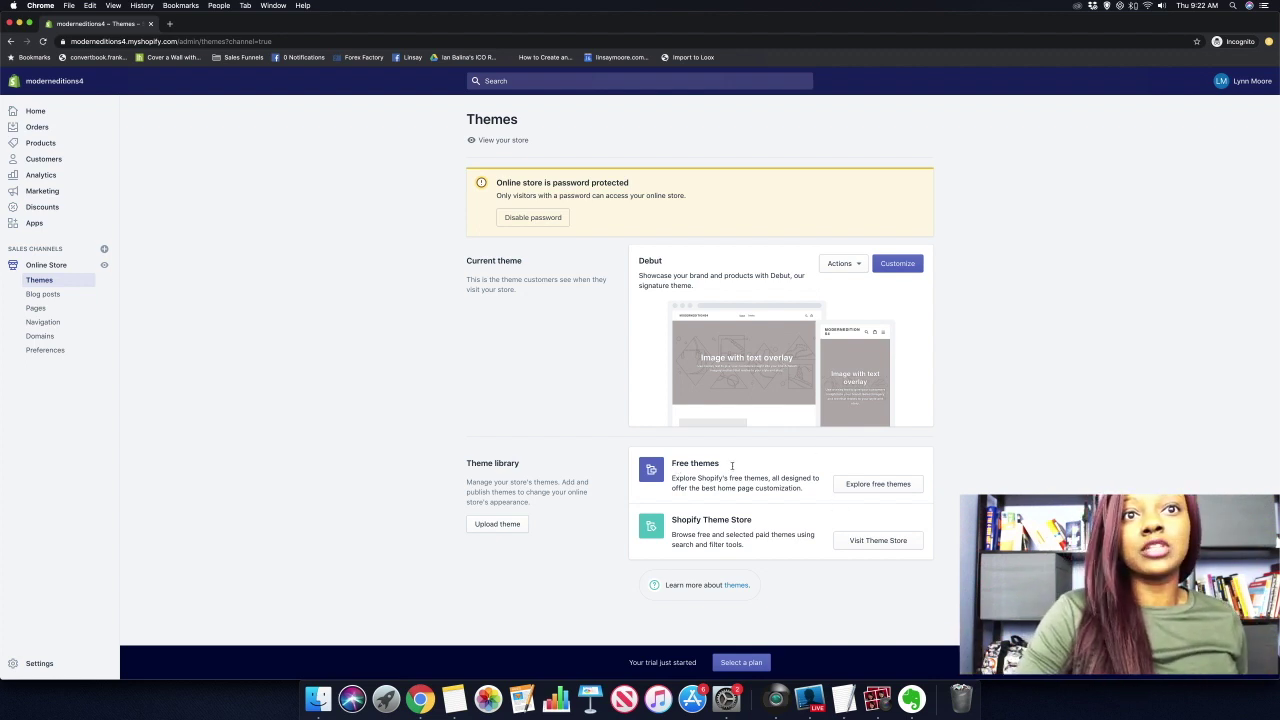
pyautogui.click(867, 485)
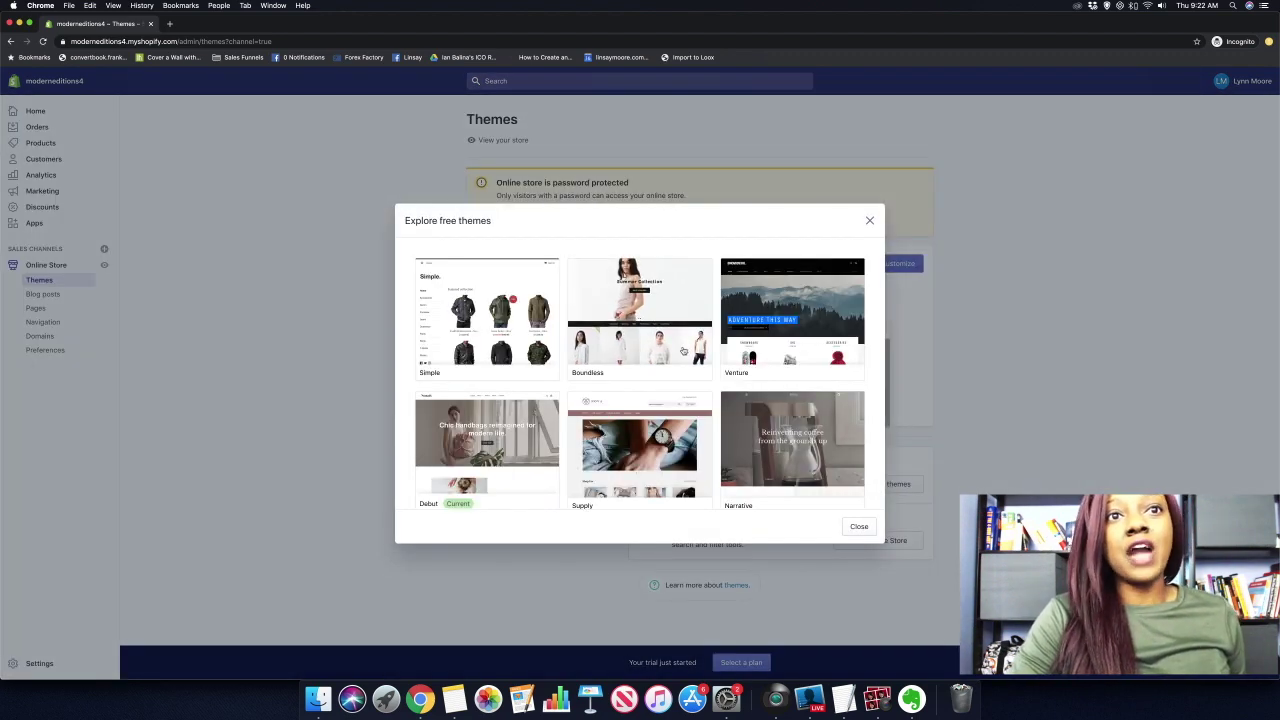
pyautogui.scroll(-3, 683, 350)
pyautogui.scroll(3, 683, 351)
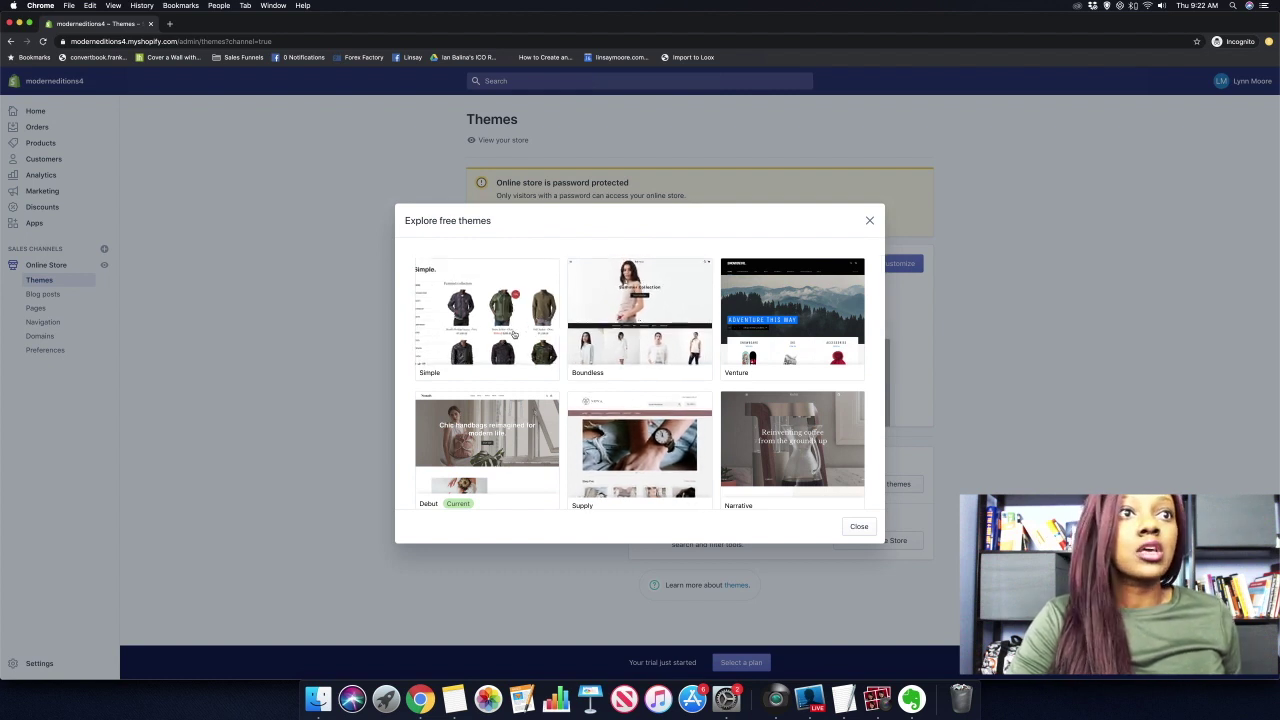
pyautogui.scroll(-2, 495, 375)
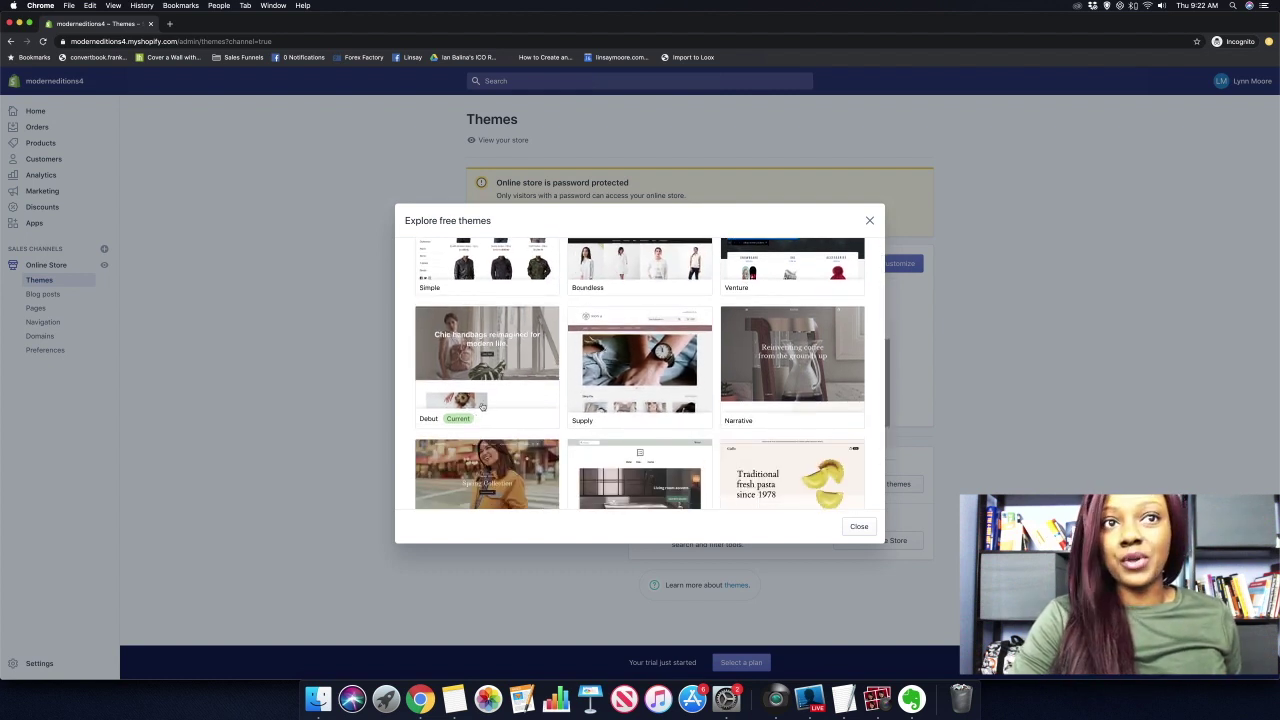
pyautogui.scroll(-2, 485, 440)
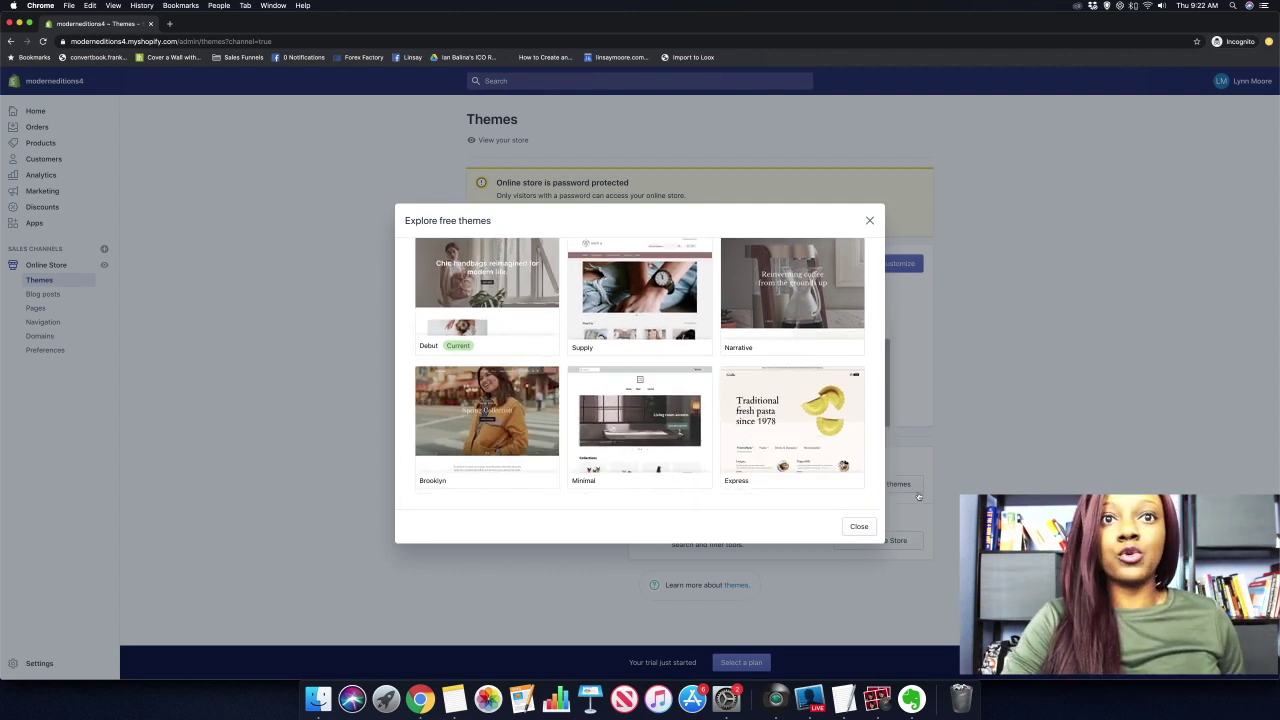
pyautogui.click(868, 526)
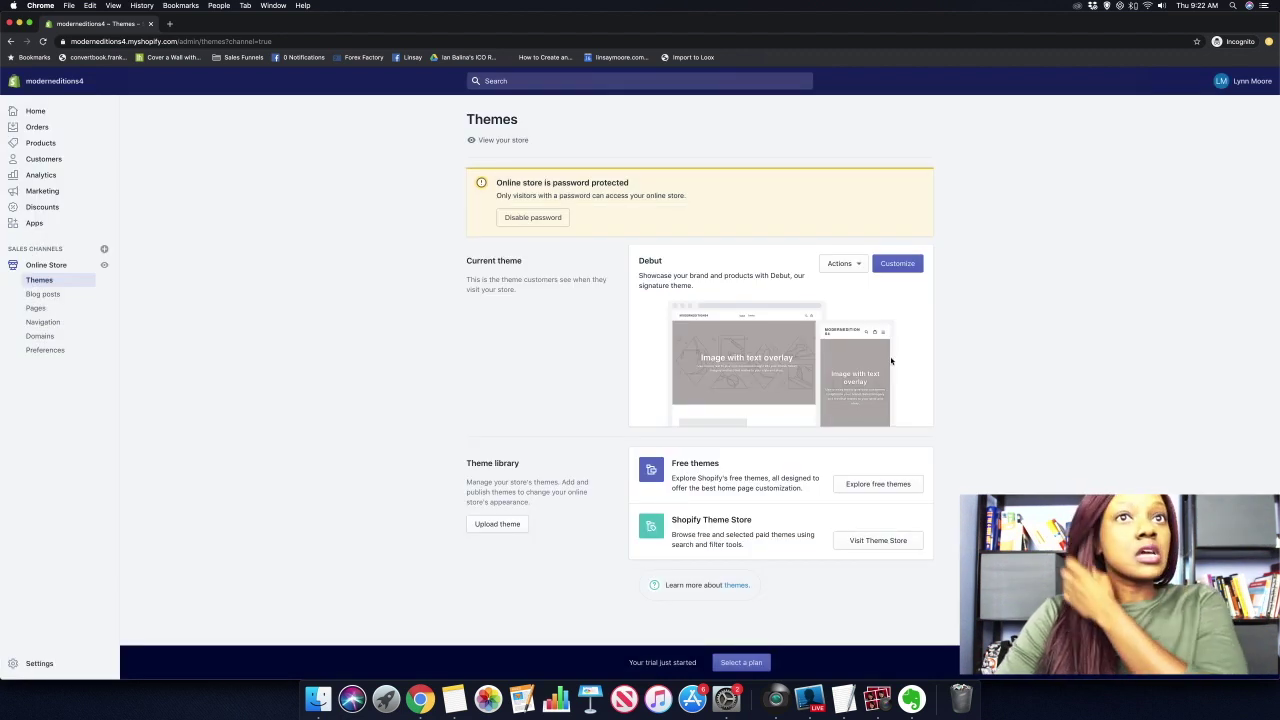
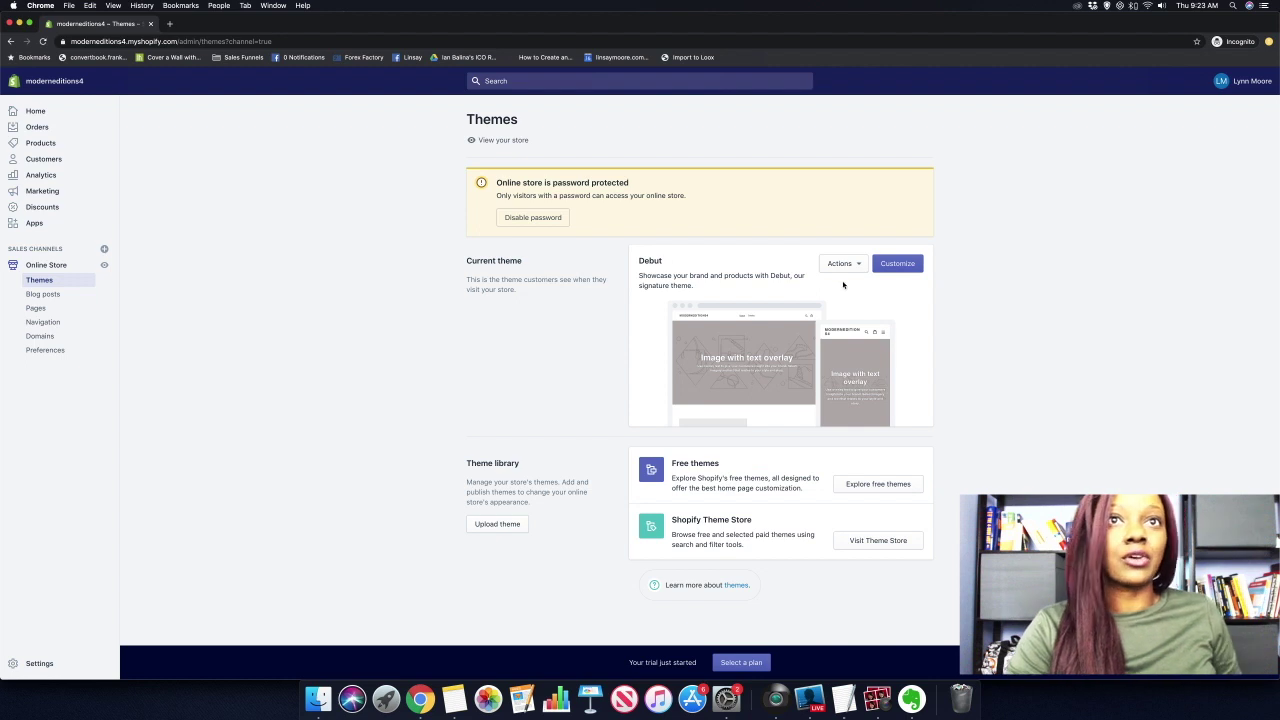
# Open the current Debut theme in the theme editor from the Themes page.
pyautogui.click(899, 265)
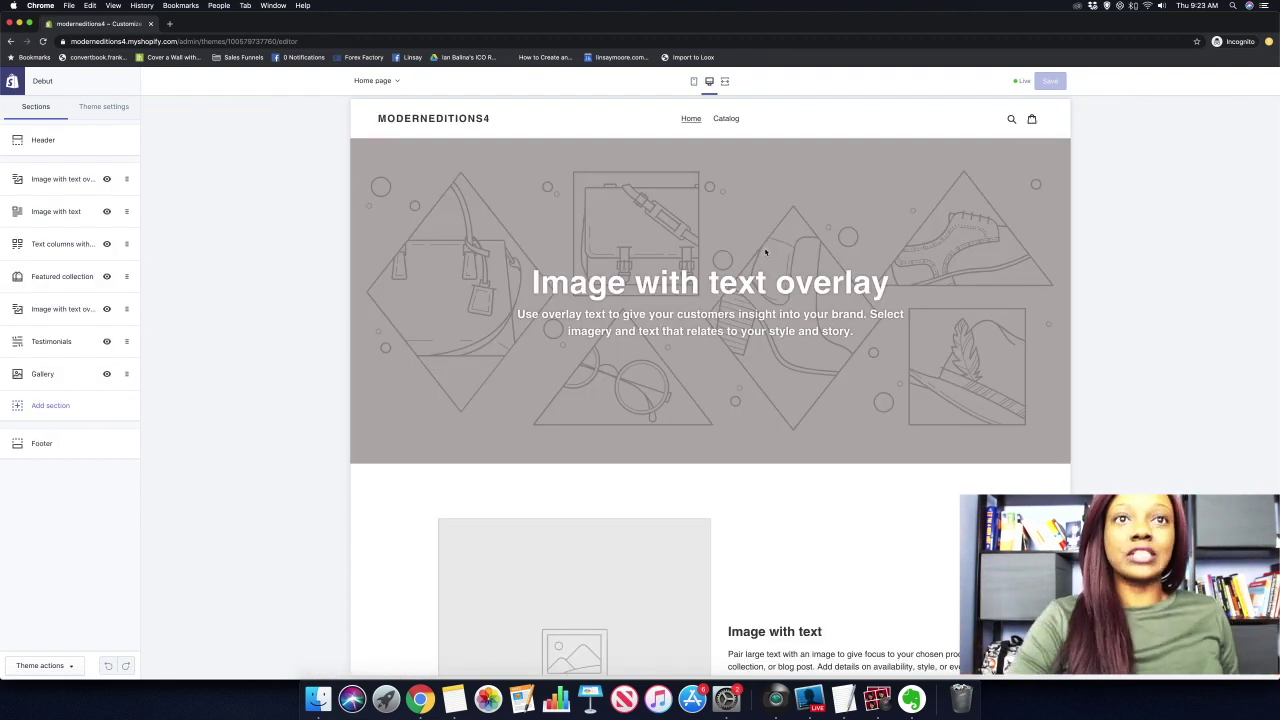
# Hide the Featured collection section on the home page, then show it again.
pyautogui.scroll(-15, 788, 328)
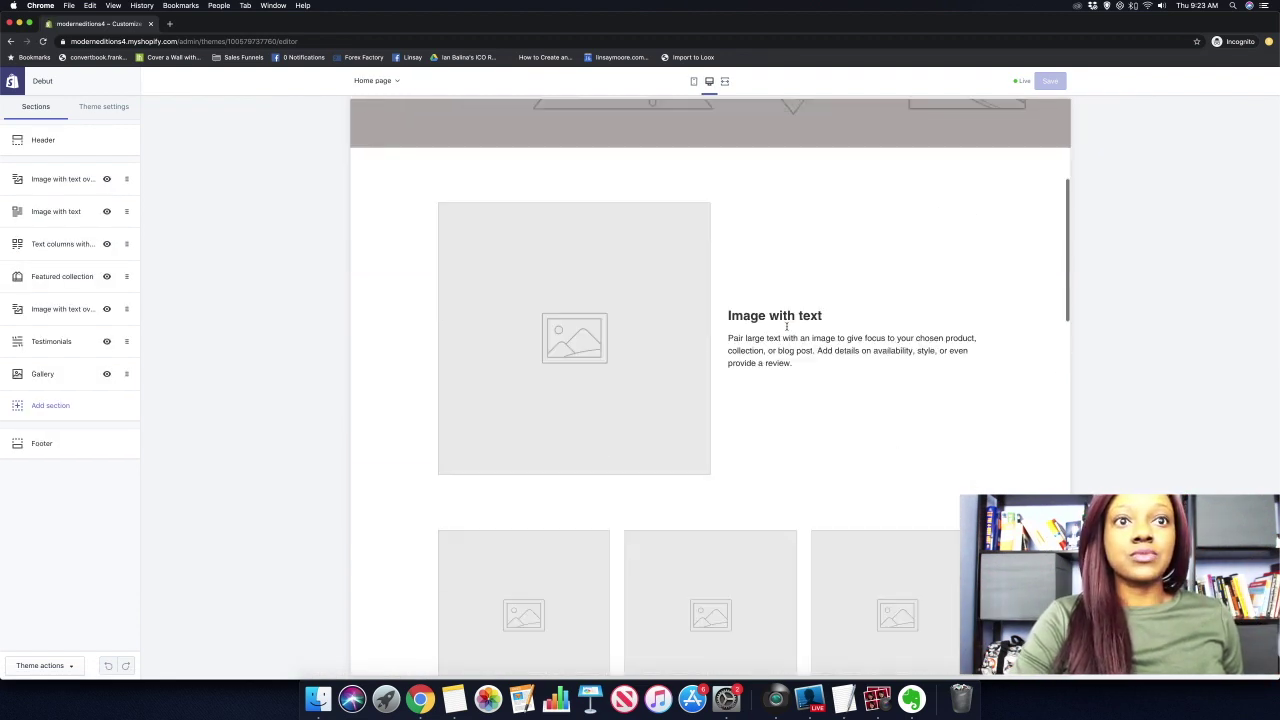
pyautogui.scroll(-10, 788, 328)
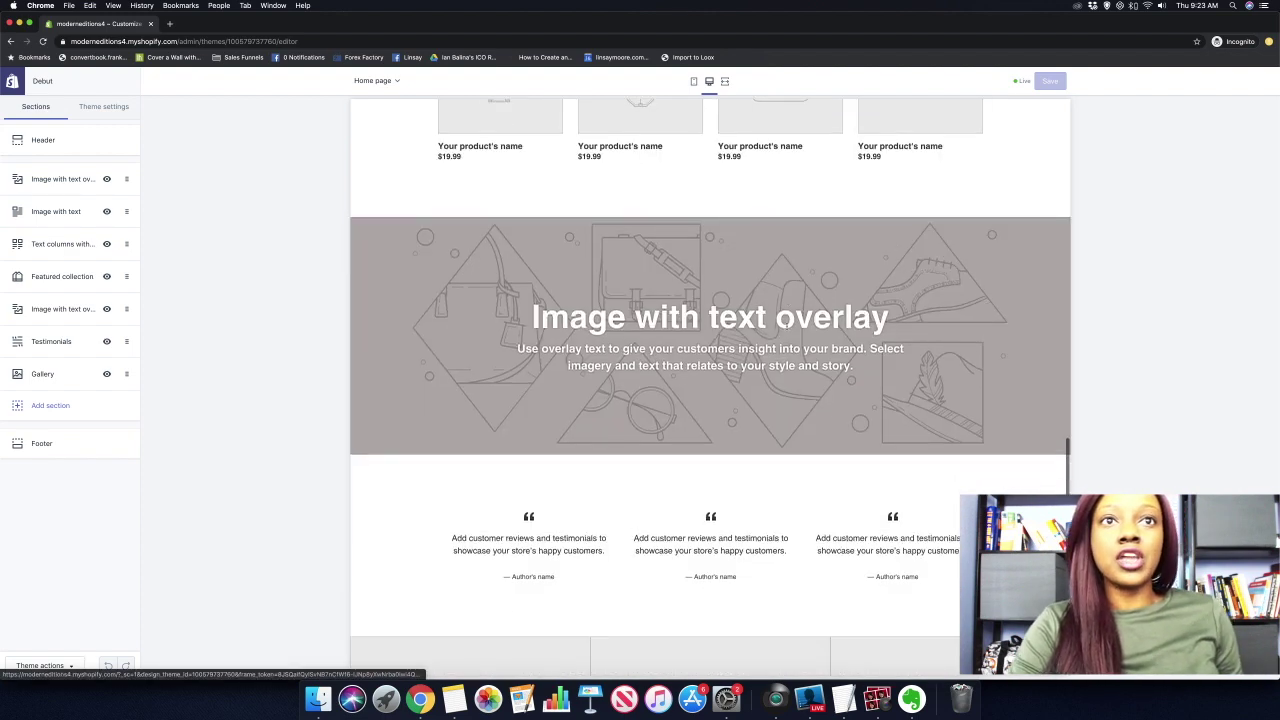
pyautogui.scroll(1, 786, 327)
pyautogui.scroll(8, 786, 327)
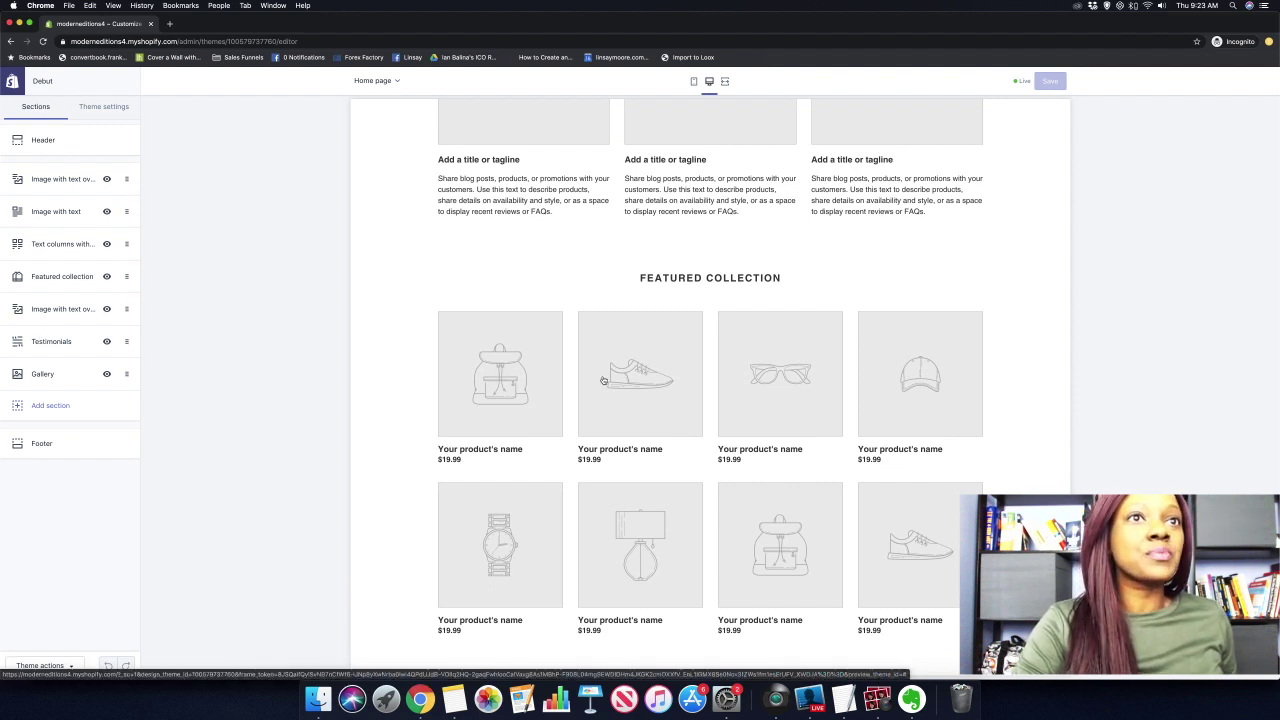
pyautogui.scroll(-1, 600, 378)
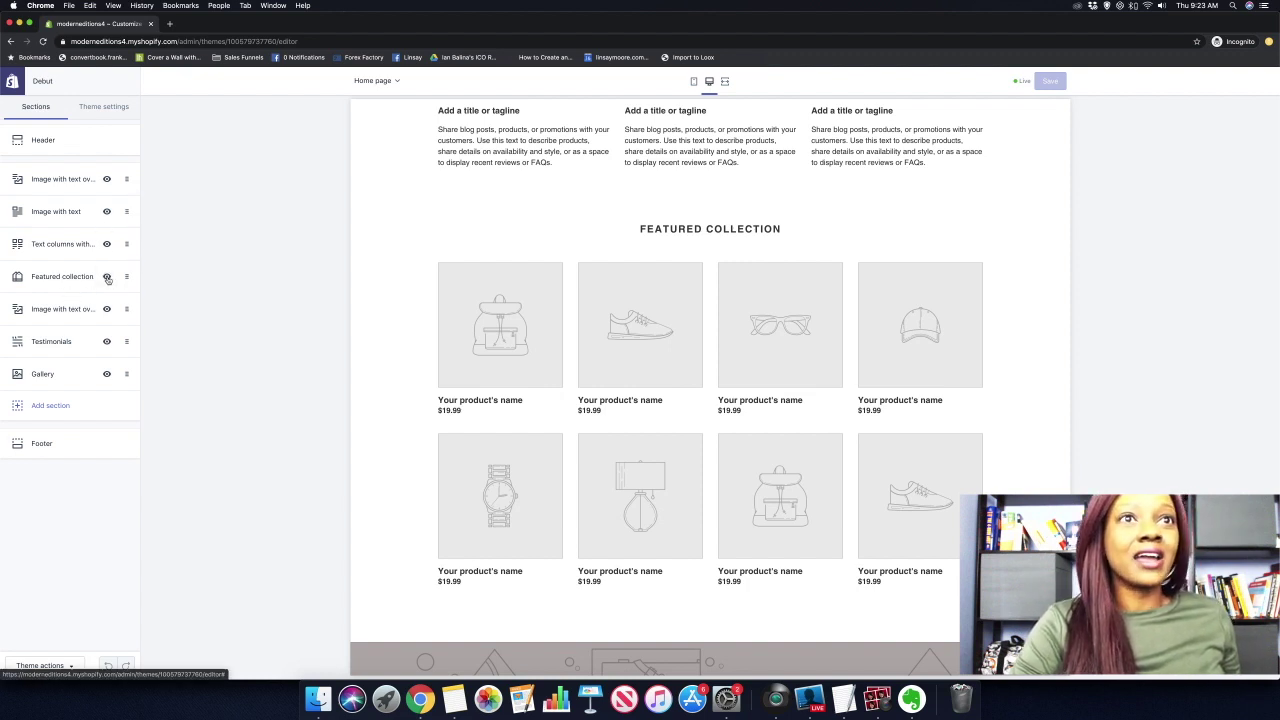
pyautogui.scroll(-1, 345, 313)
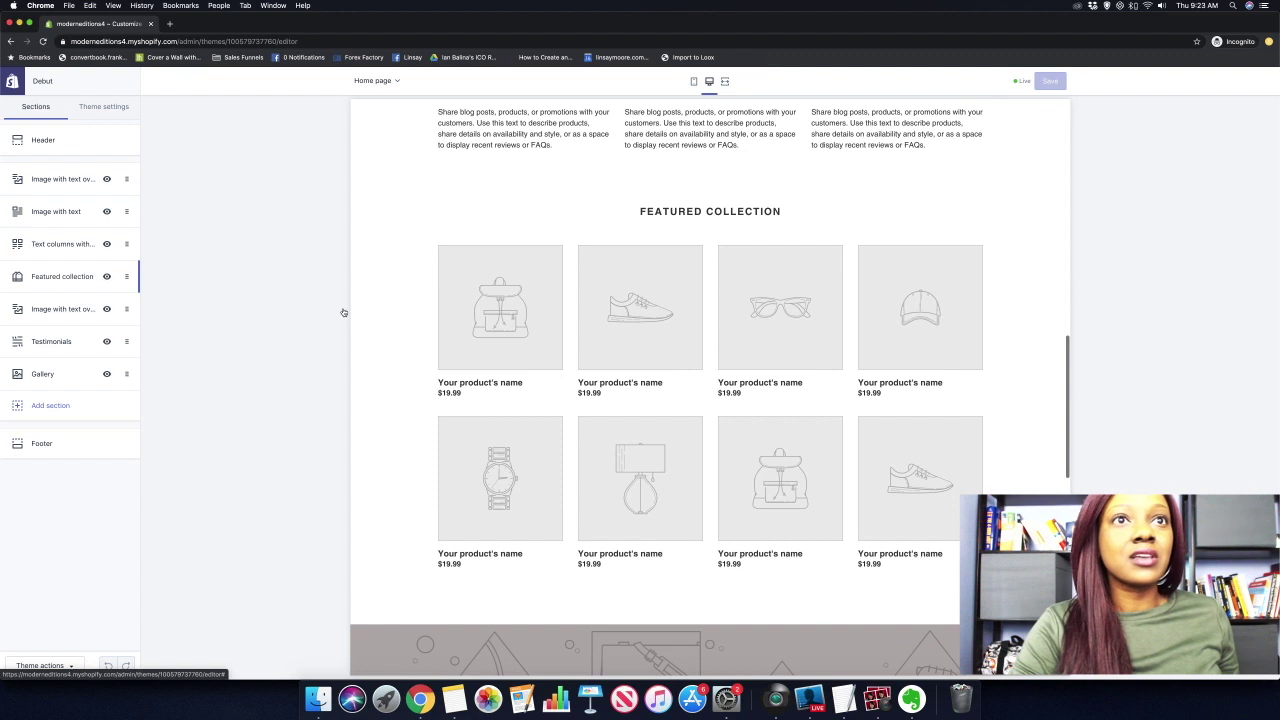
pyautogui.click(107, 277)
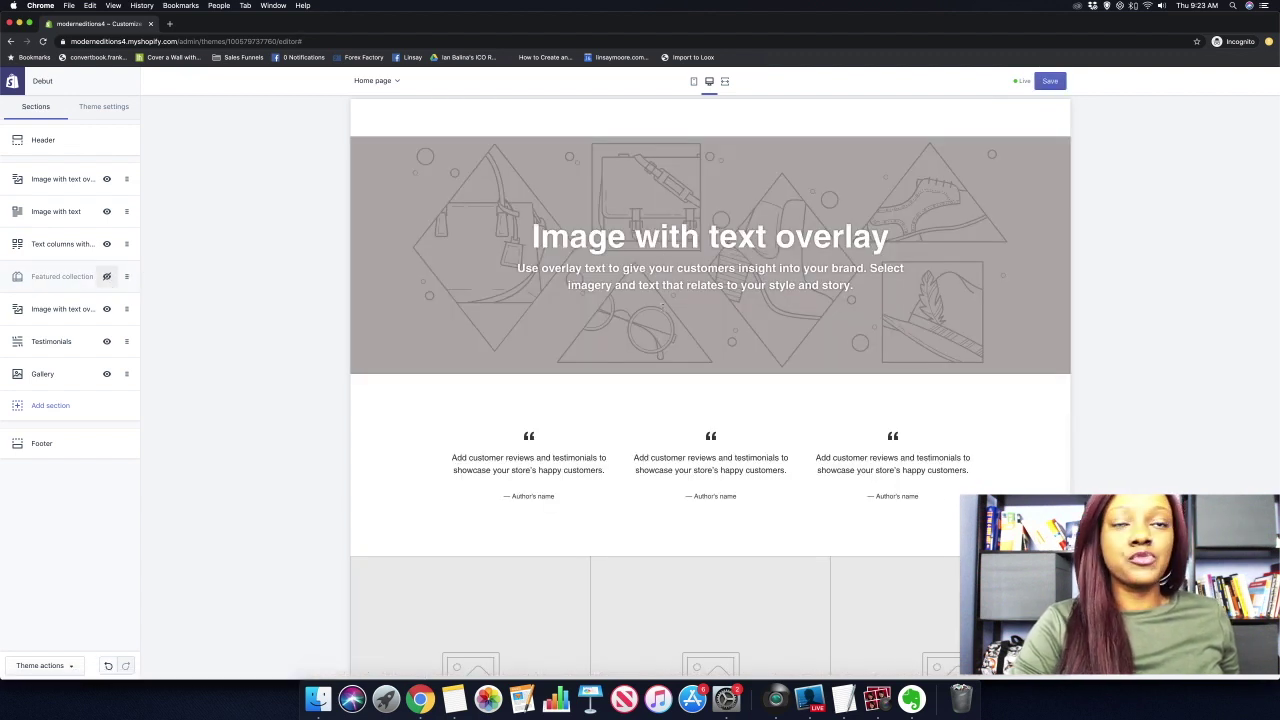
pyautogui.scroll(-3, 666, 440)
pyautogui.scroll(3, 668, 444)
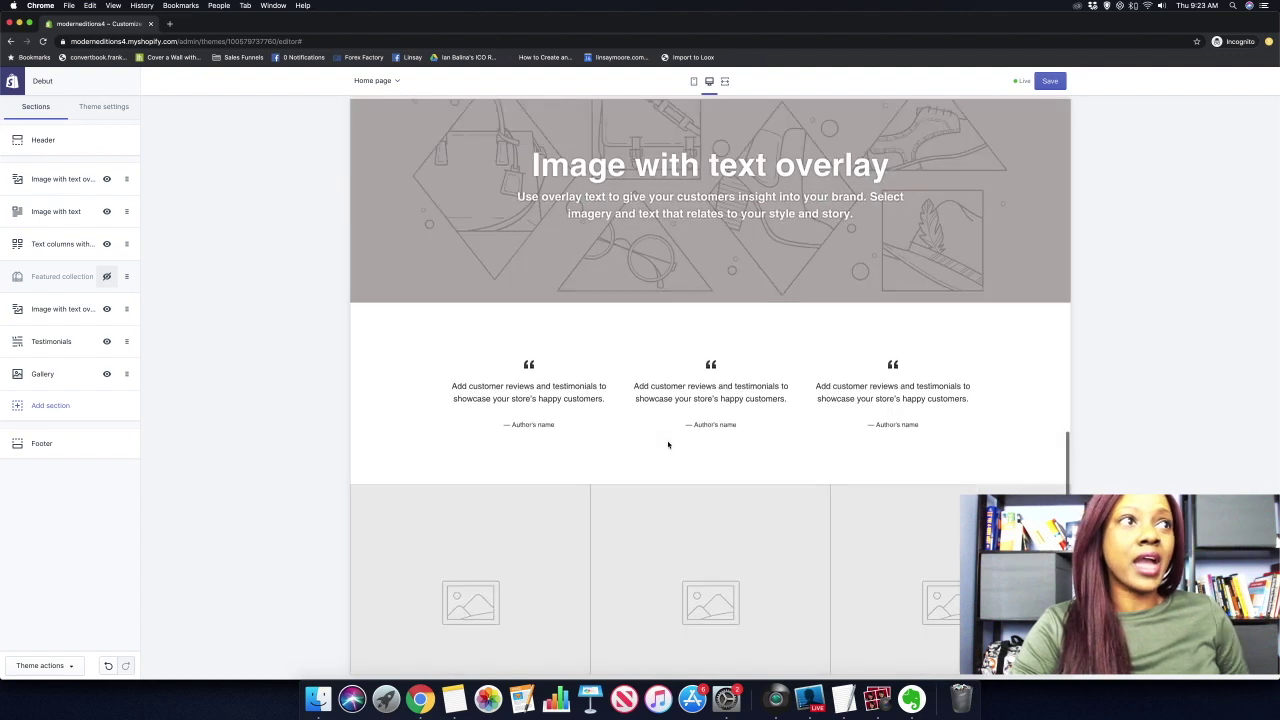
pyautogui.click(107, 277)
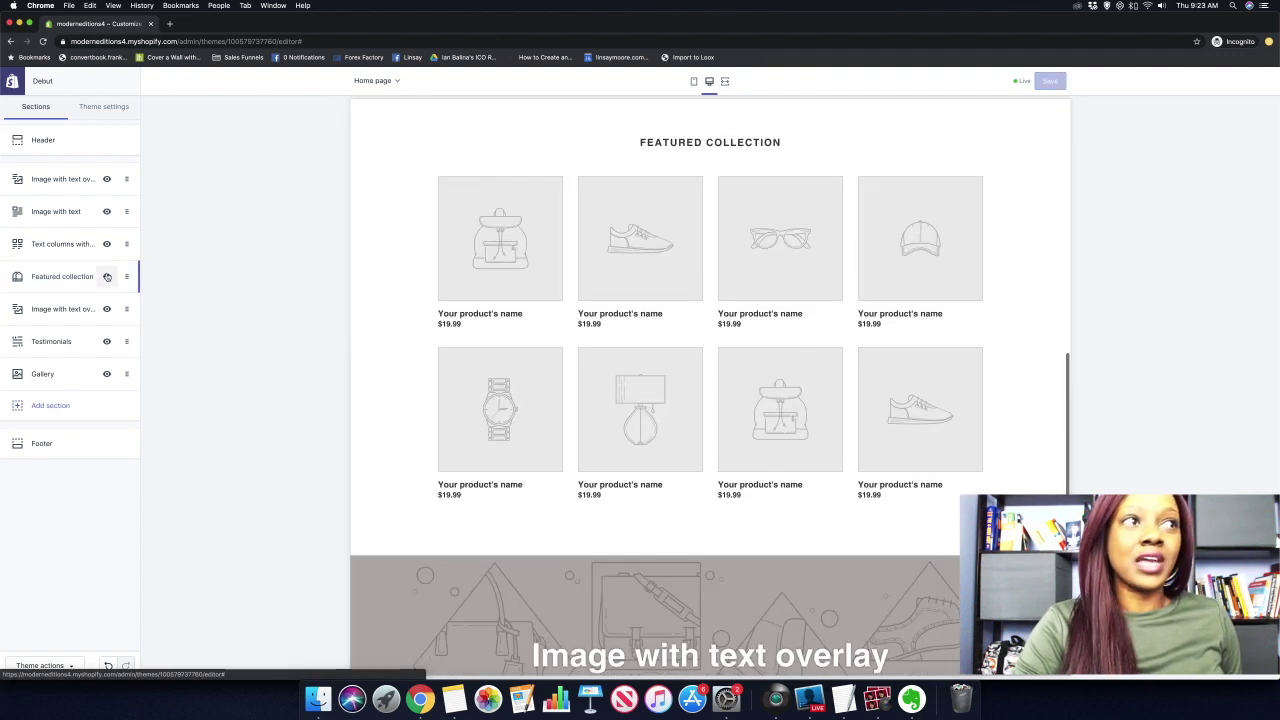
# Open the top Image with text overlay hero section's settings.
pyautogui.scroll(10, 460, 214)
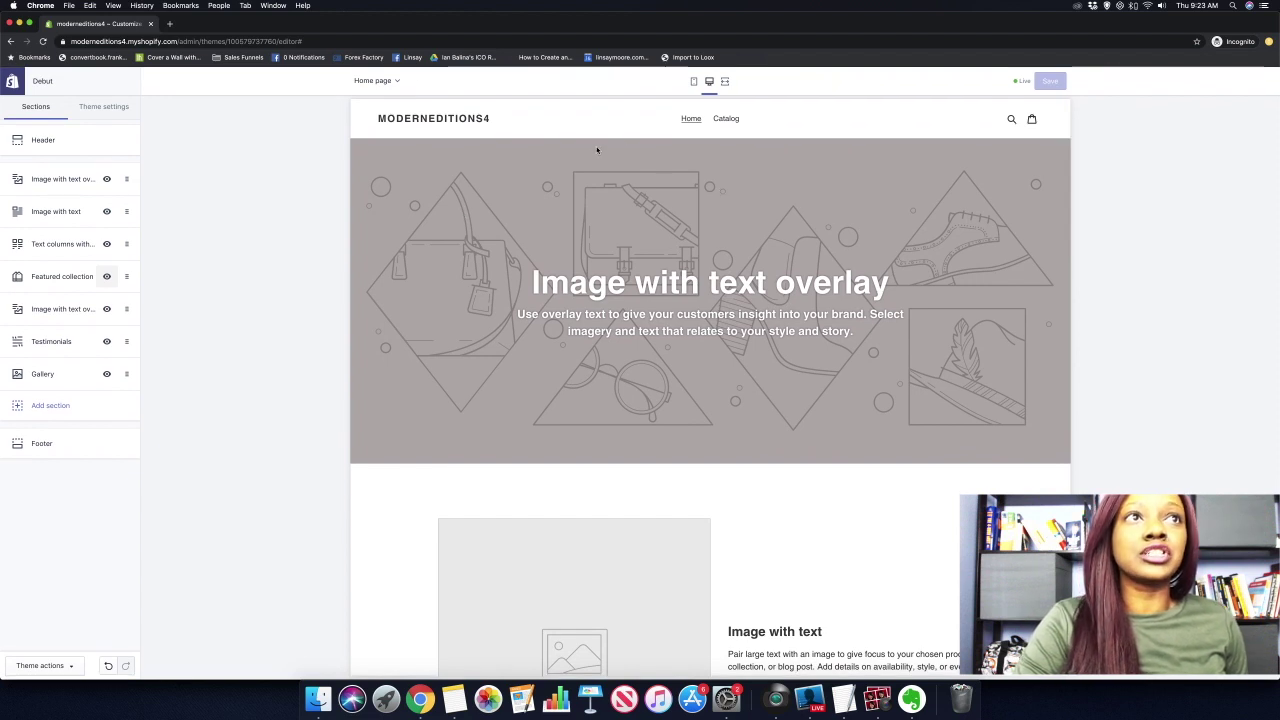
pyautogui.scroll(-1, 597, 150)
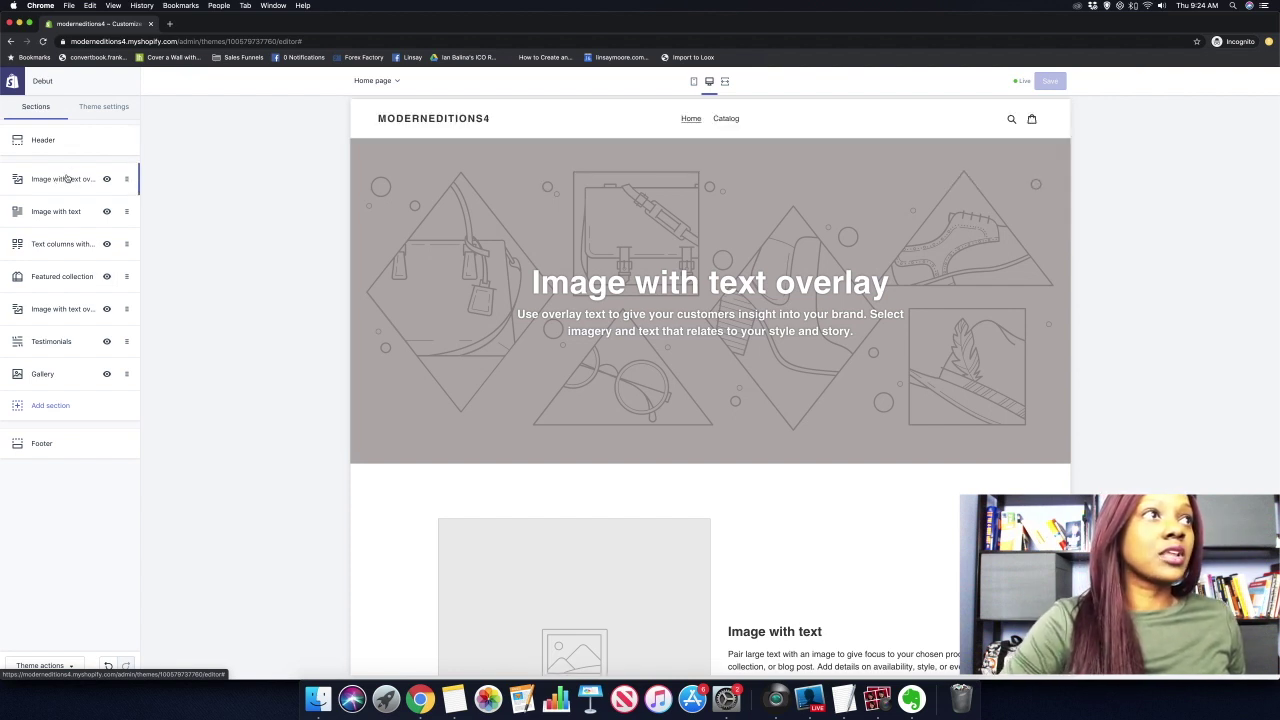
pyautogui.click(66, 178)
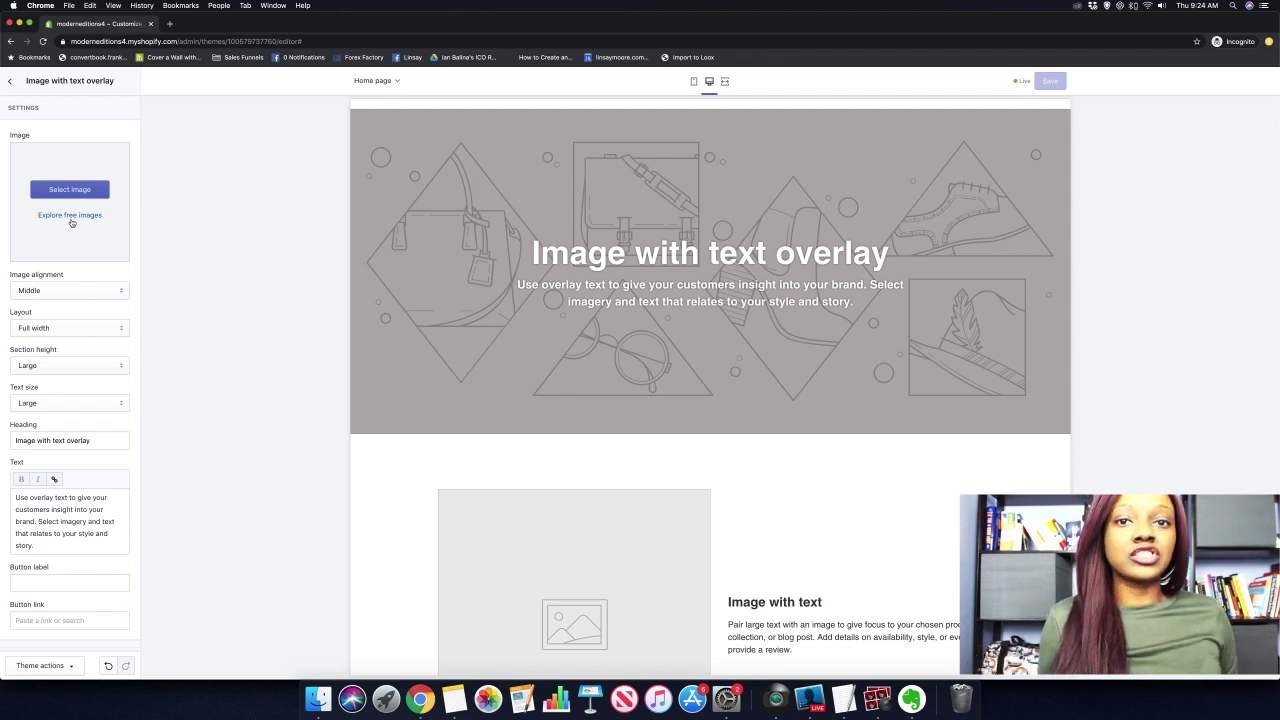
# Start uploading a new hero image from the empty Images library.
pyautogui.click(72, 189)
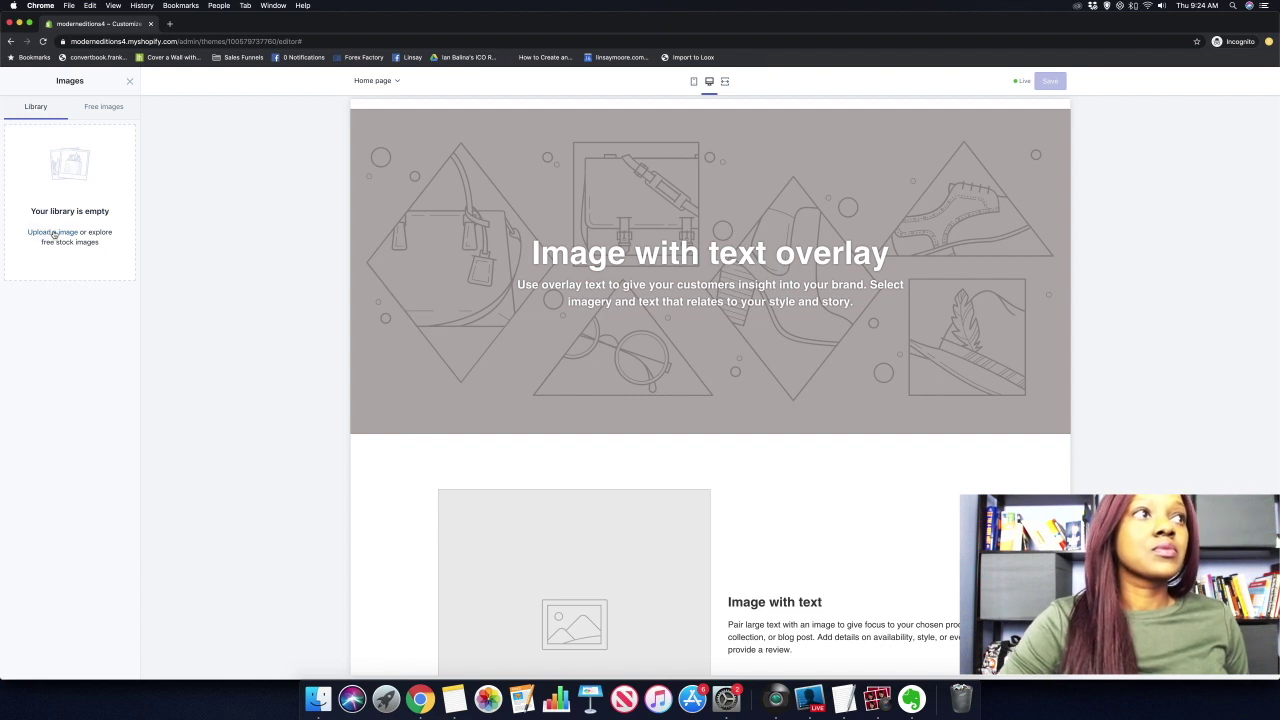
pyautogui.click(65, 232)
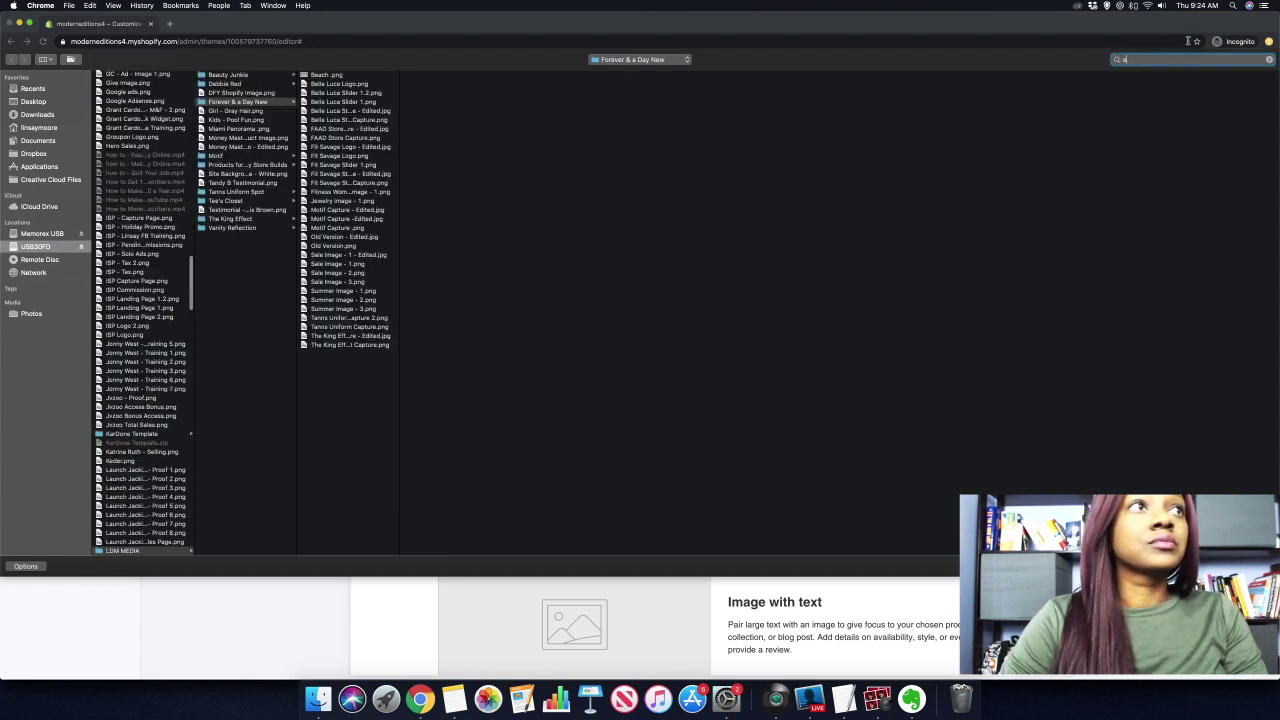
# Upload 'Summer Image - 1.png', the sun hat beach photo, and apply it as the hero background.
pyautogui.write('summer')
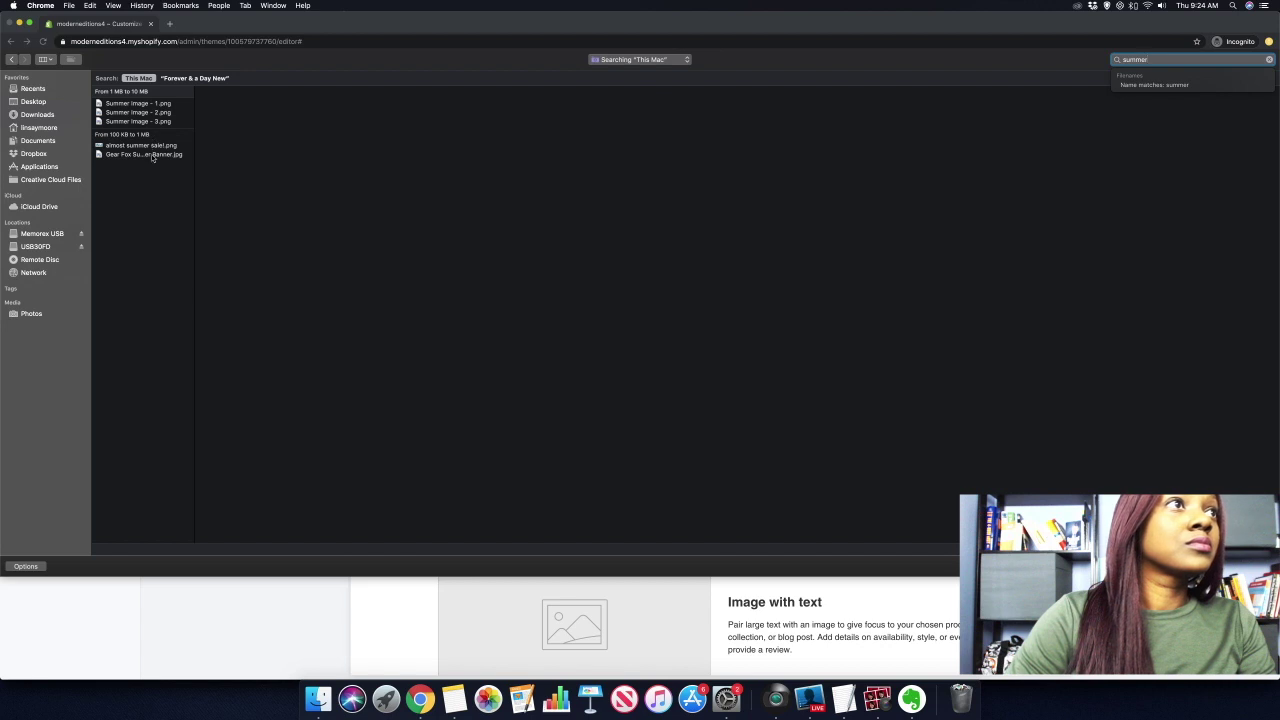
pyautogui.click(150, 154)
pyautogui.click(146, 121)
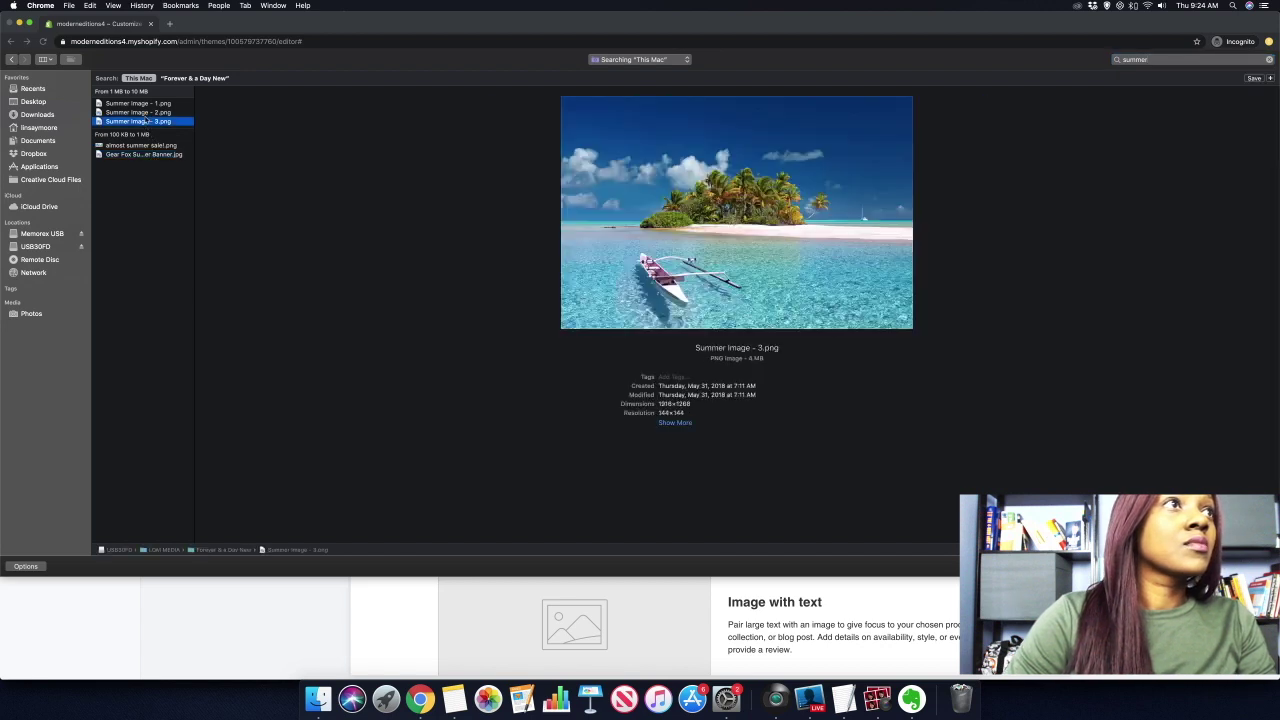
pyautogui.click(146, 104)
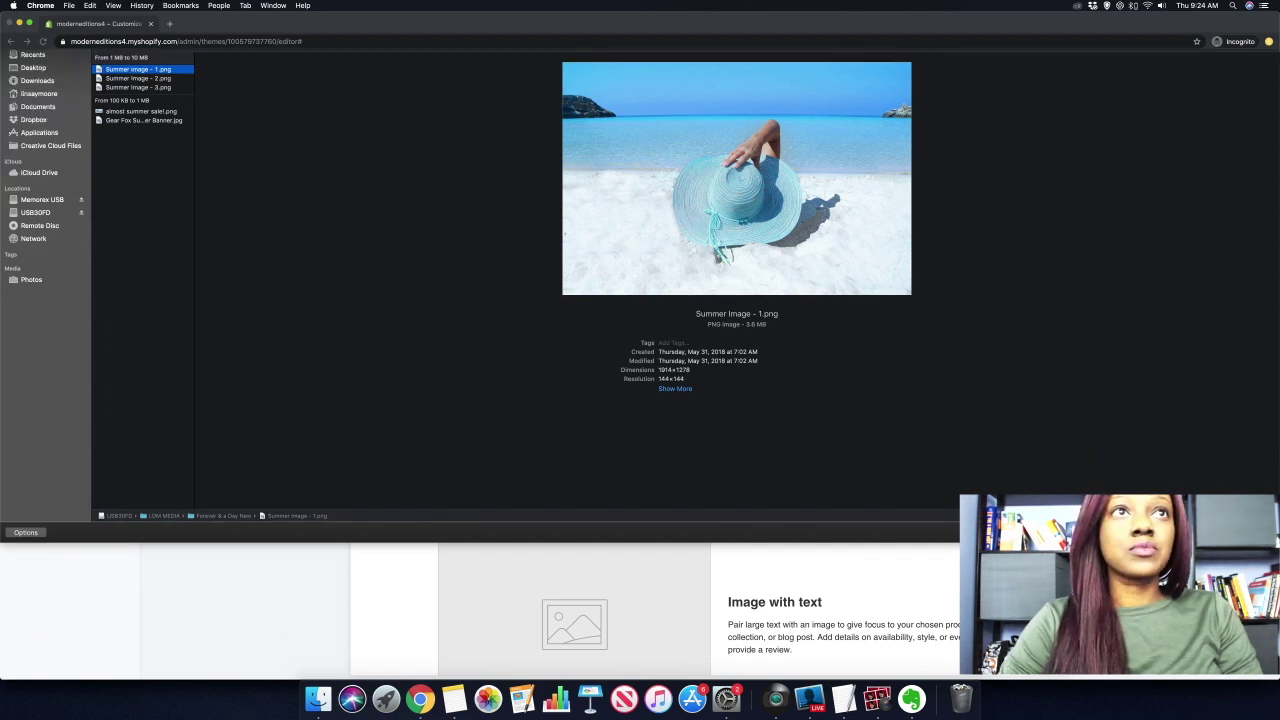
pyautogui.press('Return')
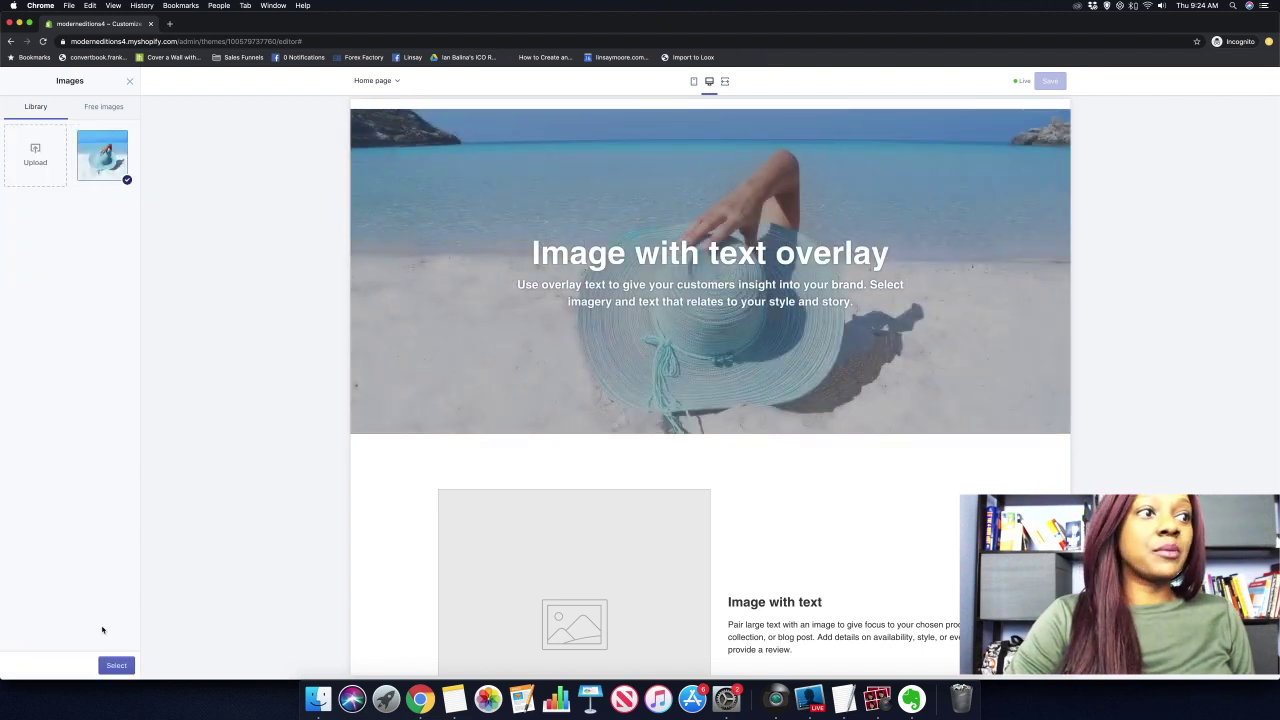
pyautogui.click(118, 665)
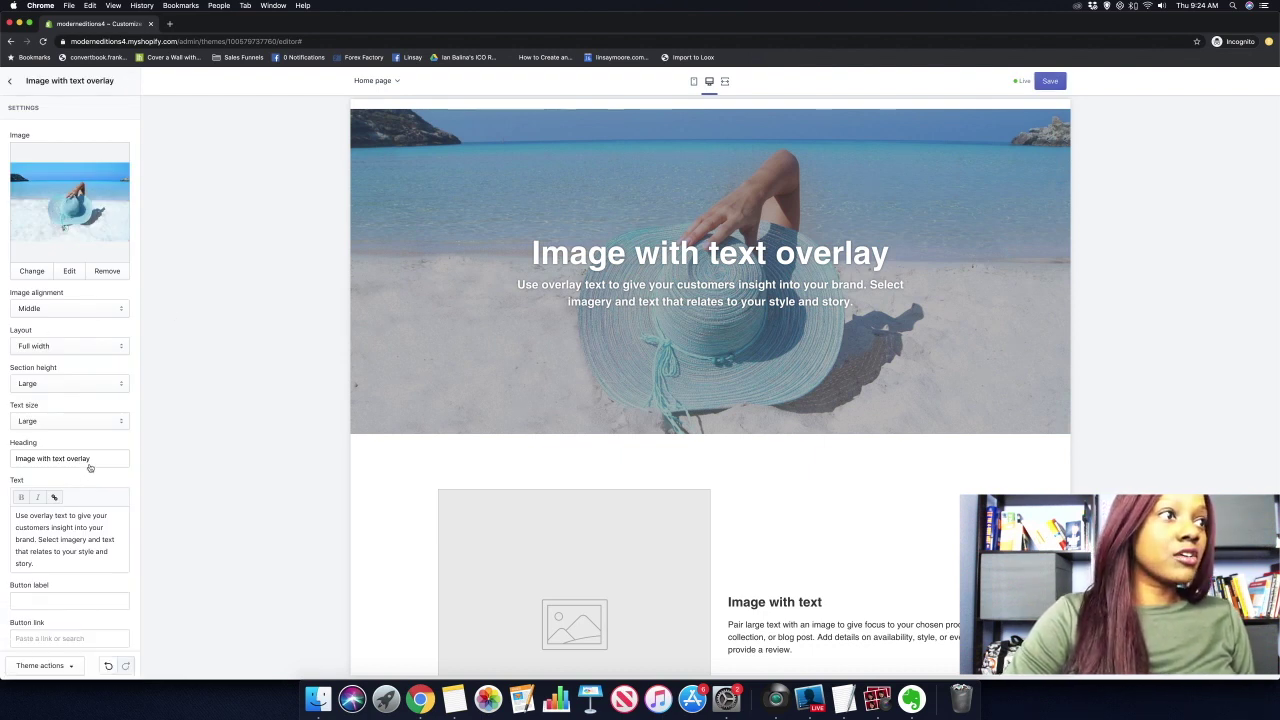
# Change the hero heading to 'Modern Editions' and delete its subtitle paragraph.
pyautogui.moveTo(93, 458); pyautogui.dragTo(6, 461)
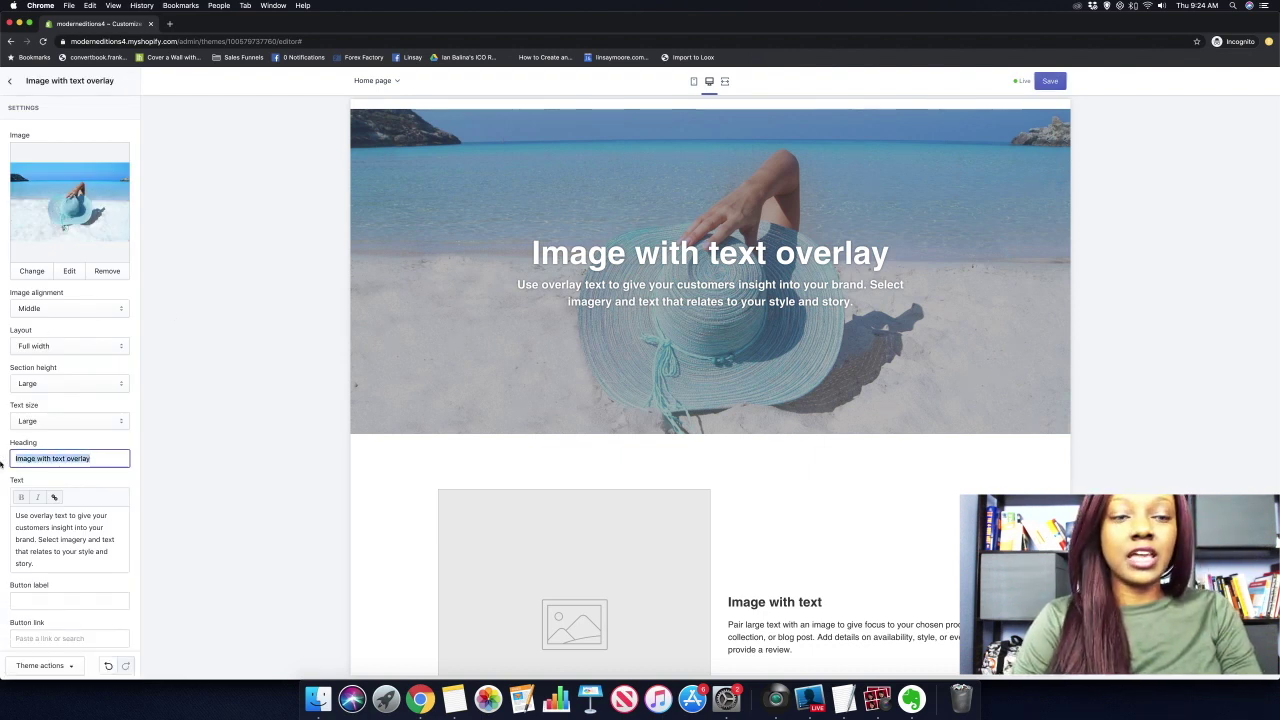
pyautogui.write('Moder')
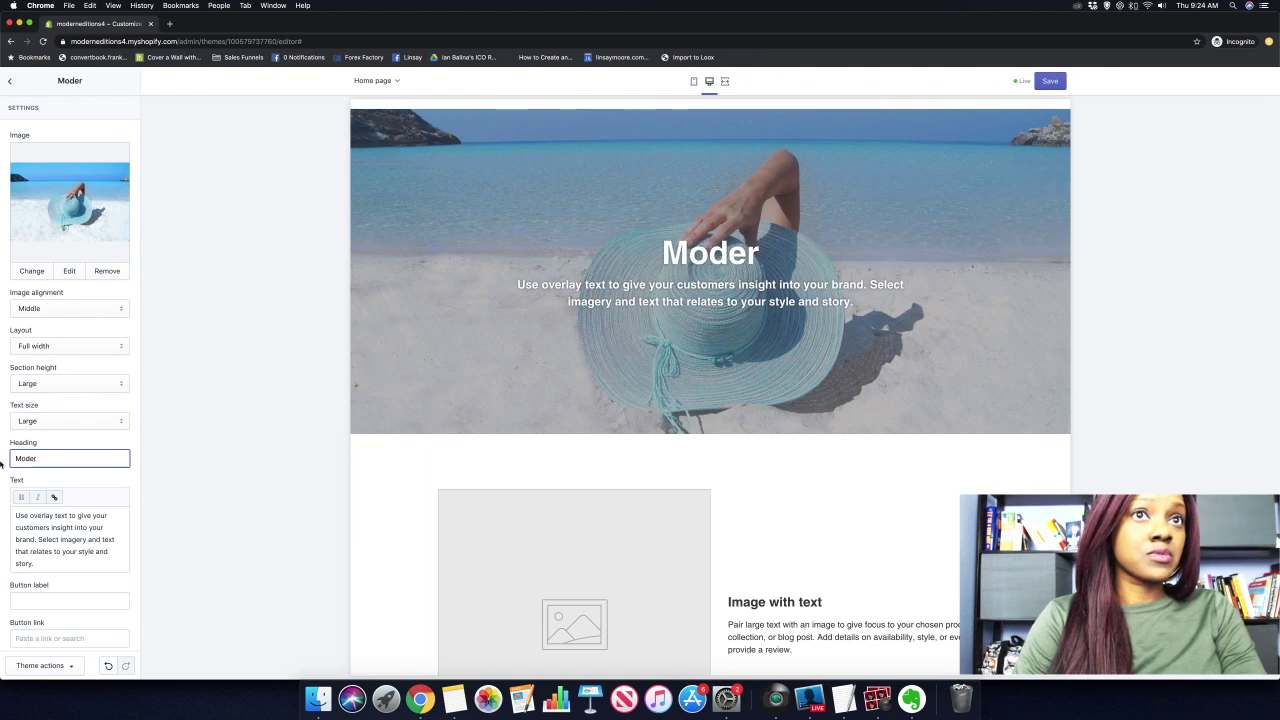
pyautogui.write('n Ei')
pyautogui.write('ditions')
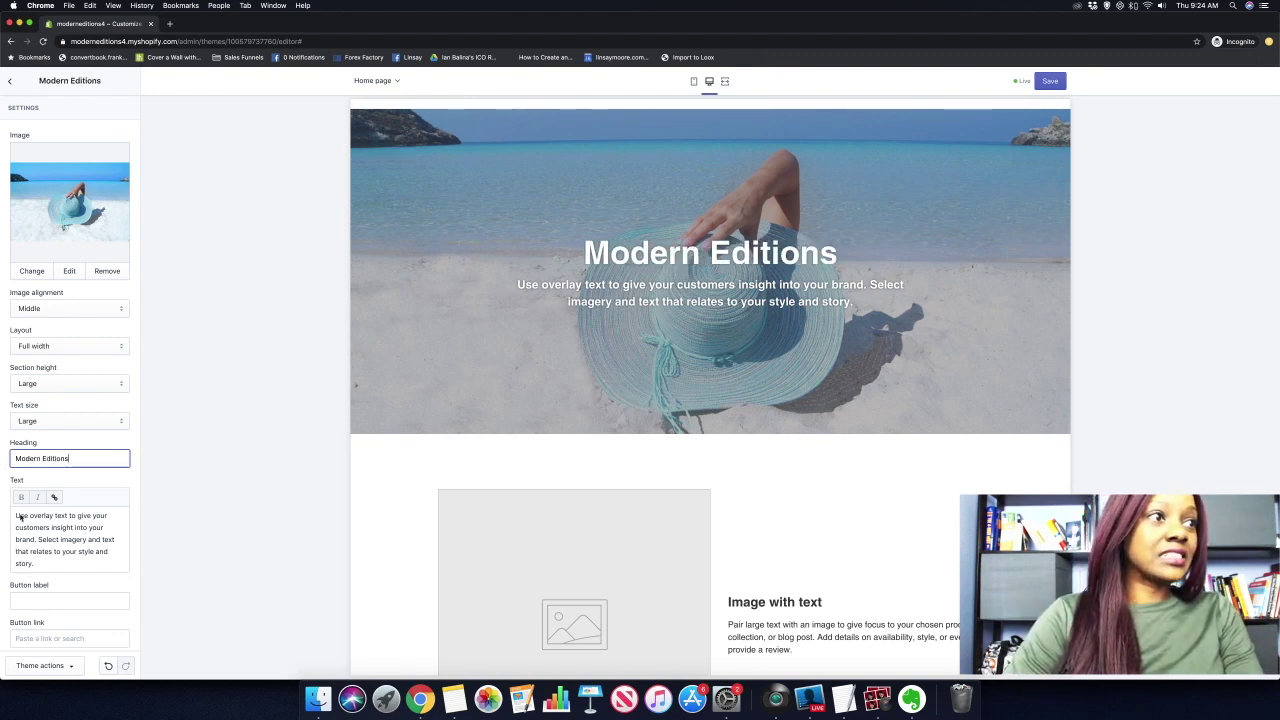
pyautogui.moveTo(15, 515); pyautogui.dragTo(46, 570)
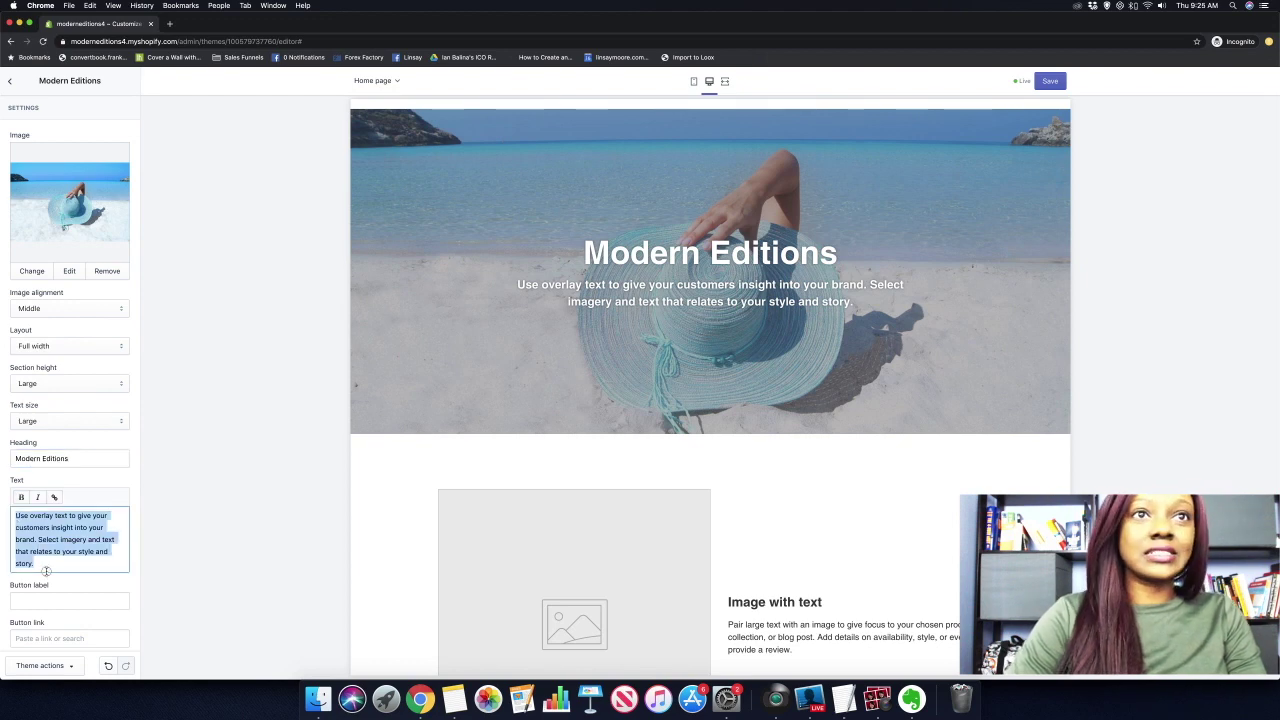
pyautogui.press('BackSpace')
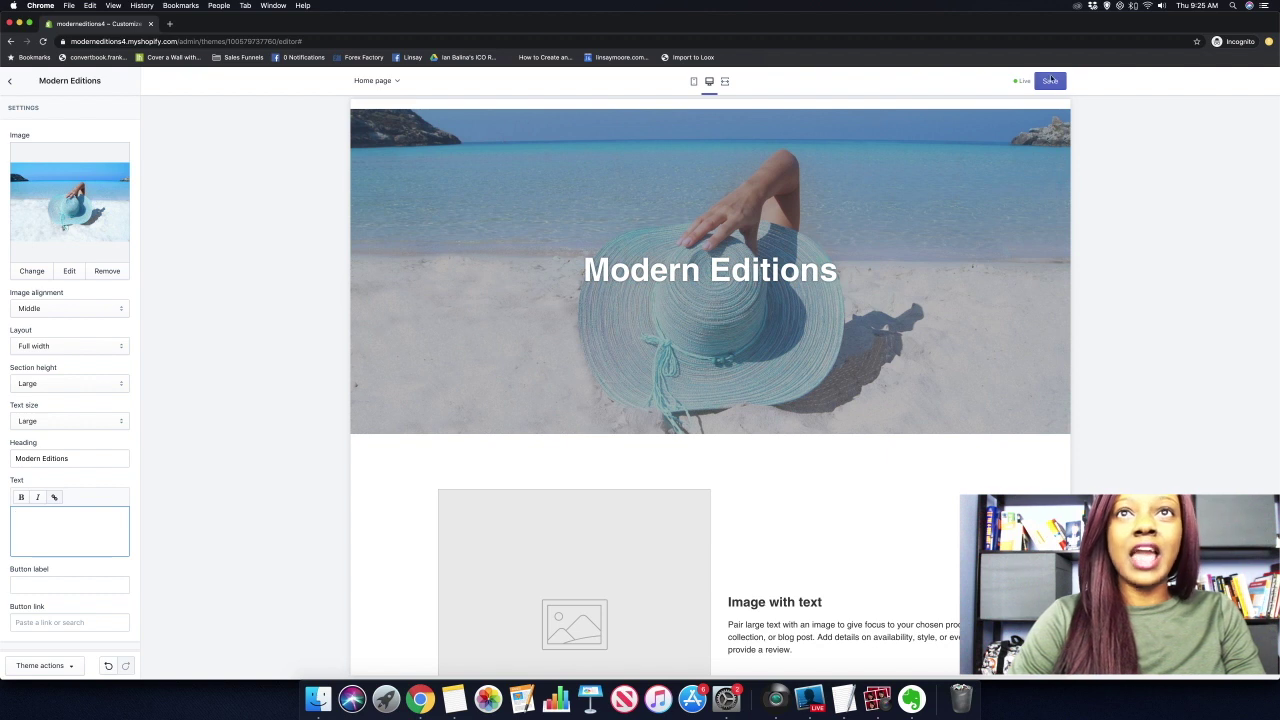
# Save the homepage changes and return to the sections list.
pyautogui.click(1052, 83)
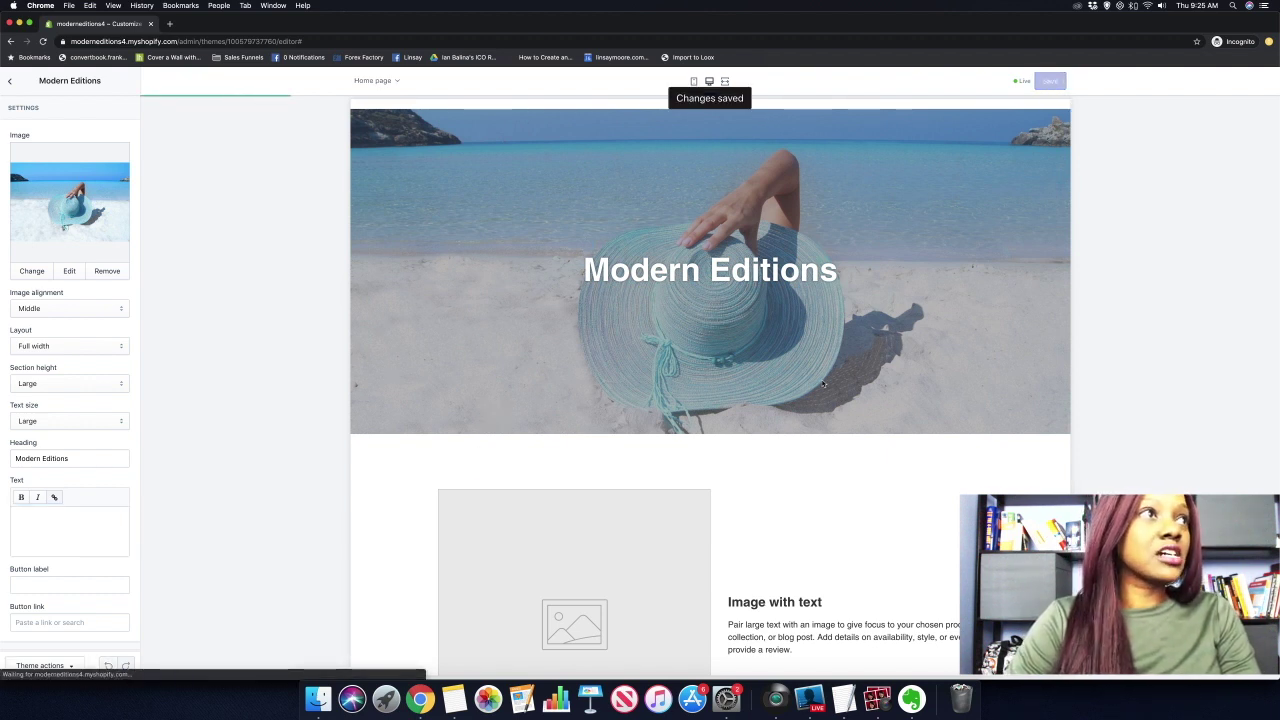
pyautogui.click(10, 81)
pyautogui.scroll(-3, 569, 443)
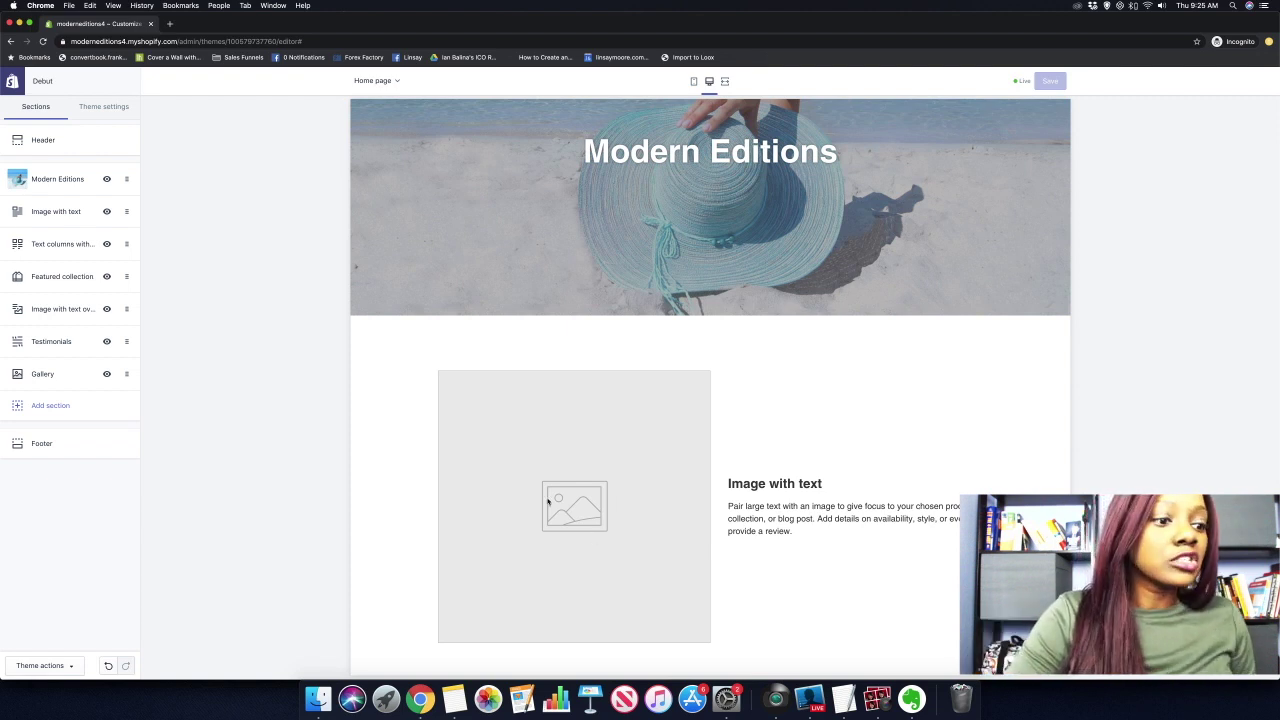
# Upload 'Sale Image - 3.png' and apply it to the Image with text section.
pyautogui.click(30, 213)
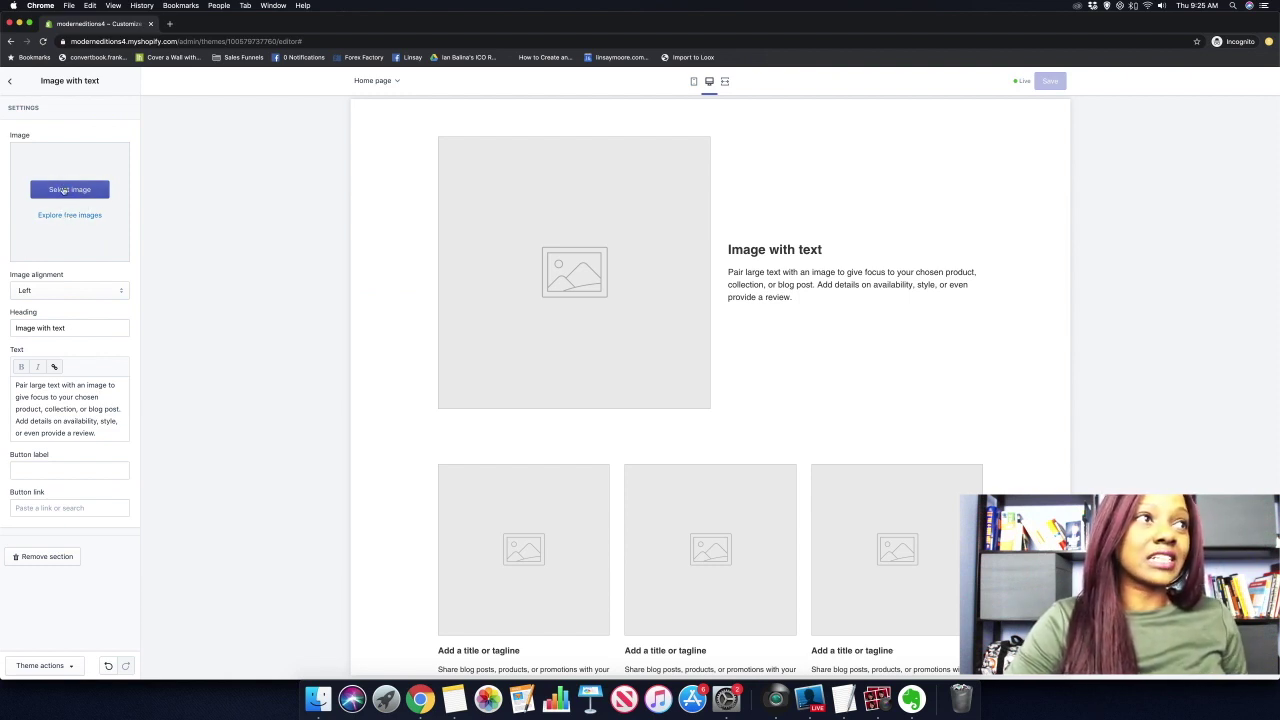
pyautogui.click(63, 190)
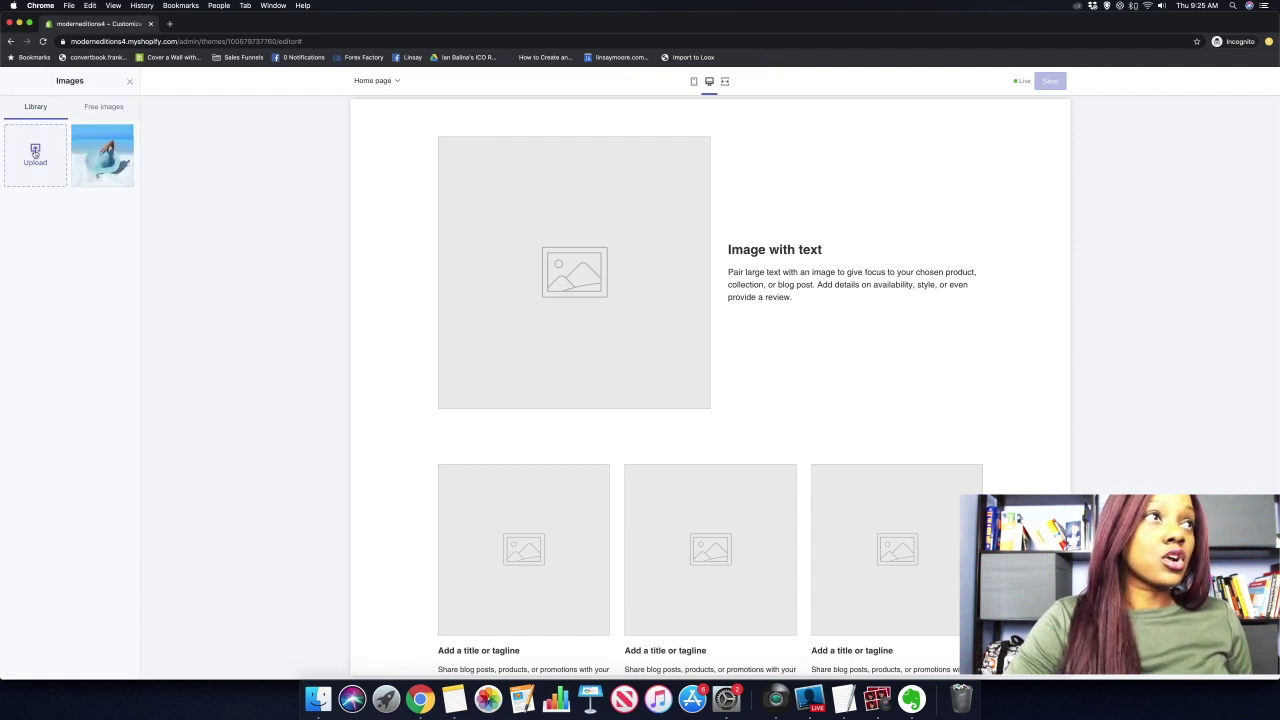
pyautogui.click(45, 152)
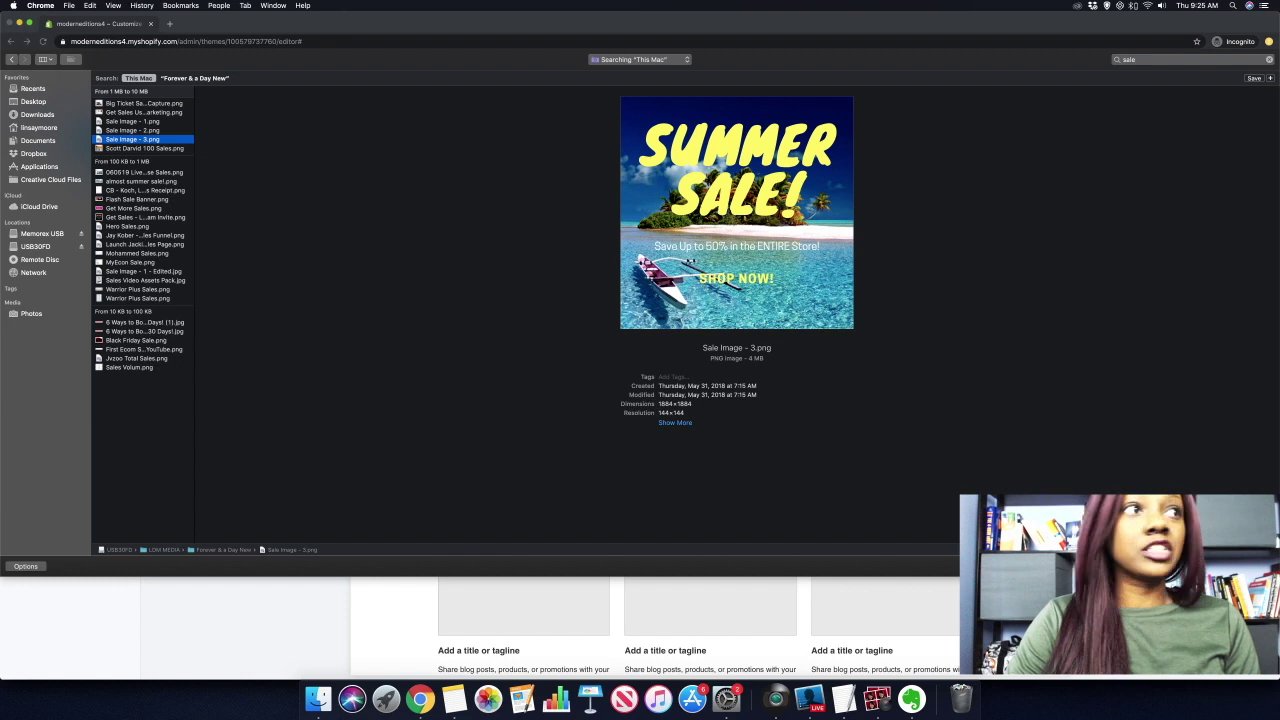
pyautogui.press('Return')
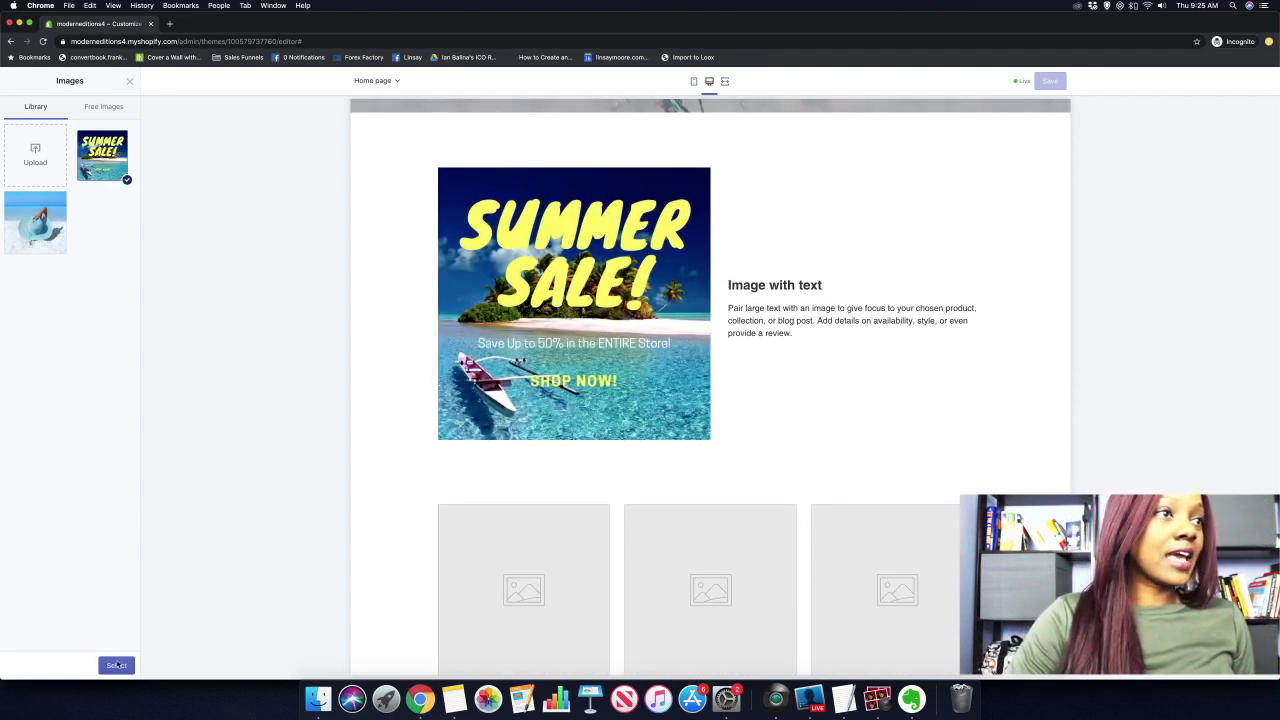
pyautogui.click(116, 665)
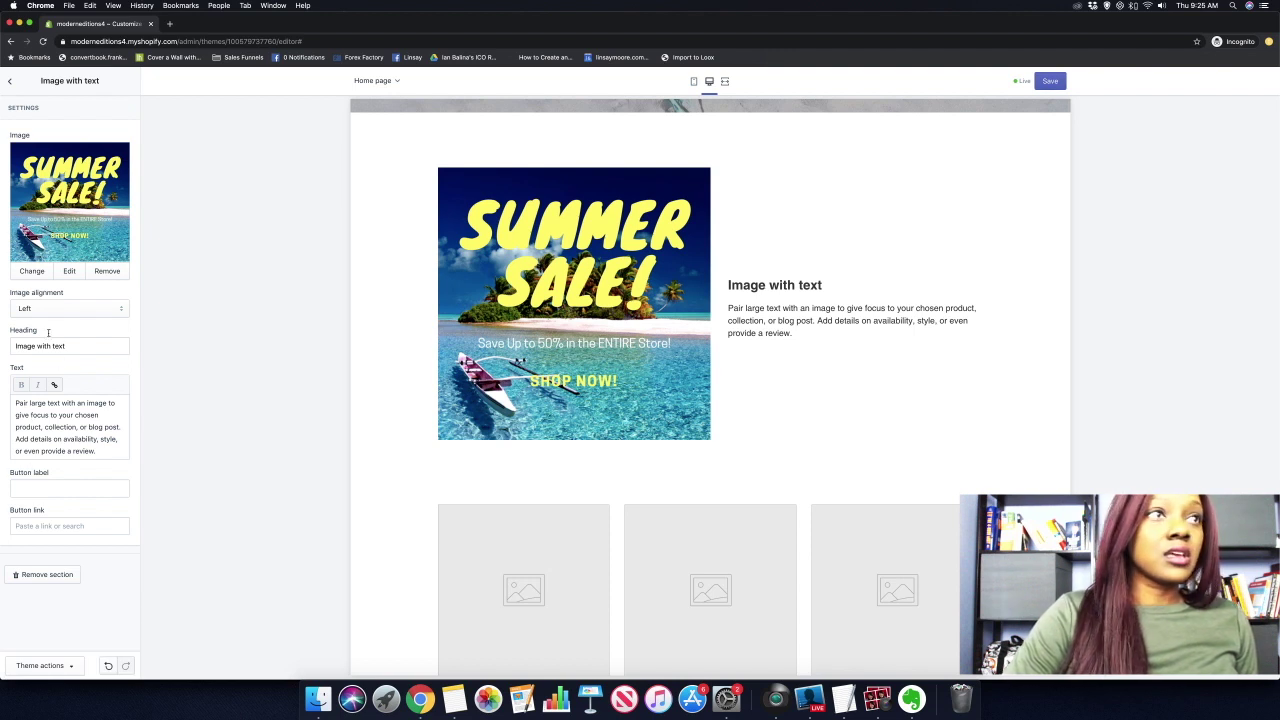
# Replace the 'Image with text' heading with 'Summer Sale! Save Now!' and select the body paragraph.
pyautogui.click(85, 346)
pyautogui.moveTo(85, 346); pyautogui.dragTo(12, 346)
pyautogui.write('Su')
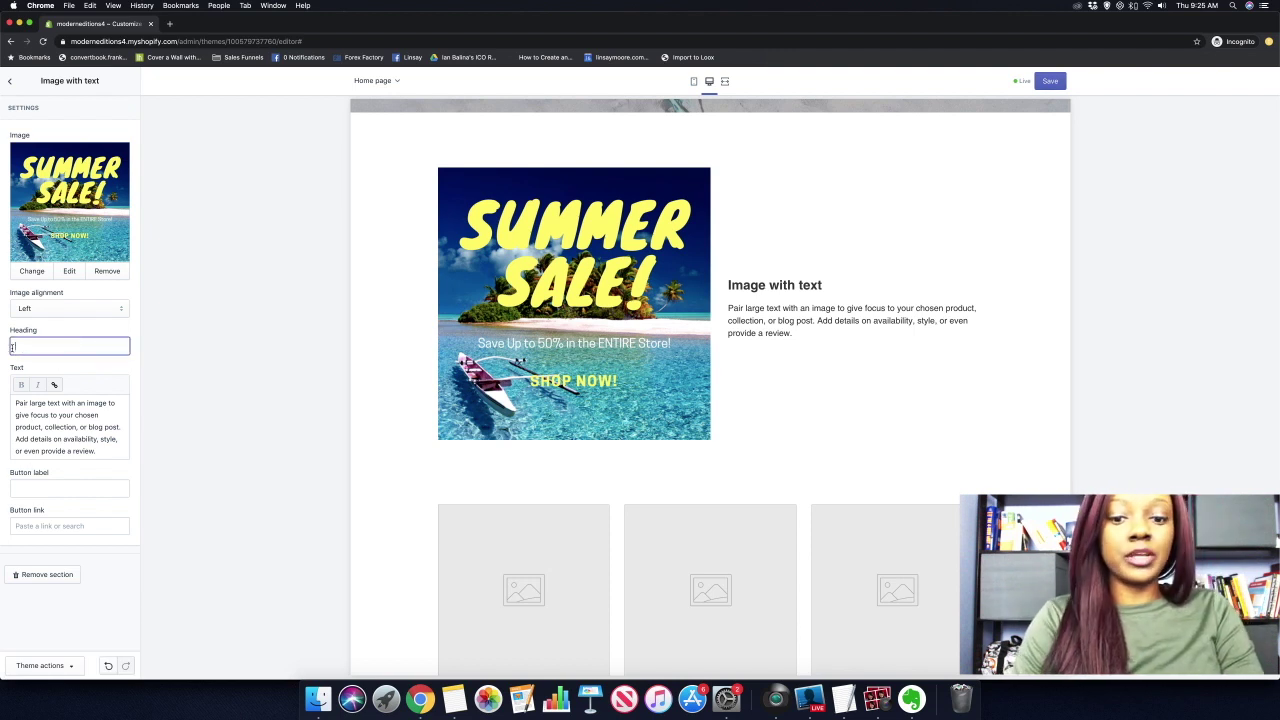
pyautogui.write('mmer Sale ')
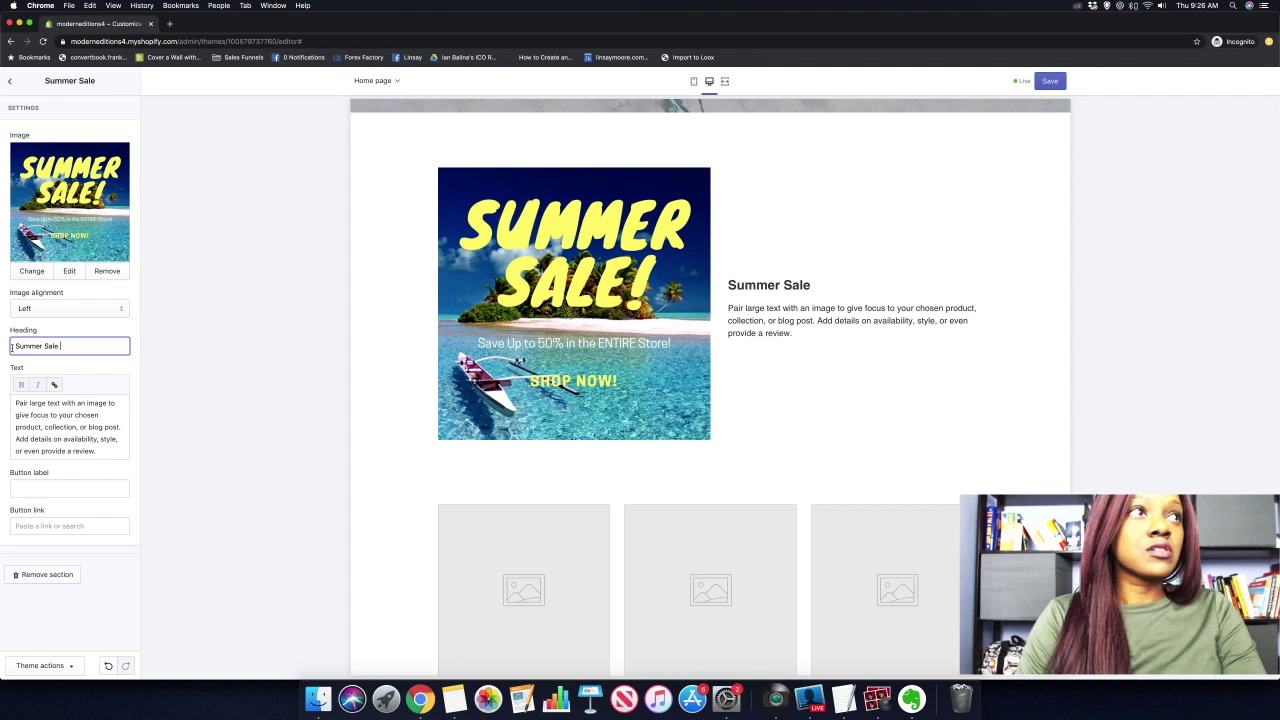
pyautogui.write('!')
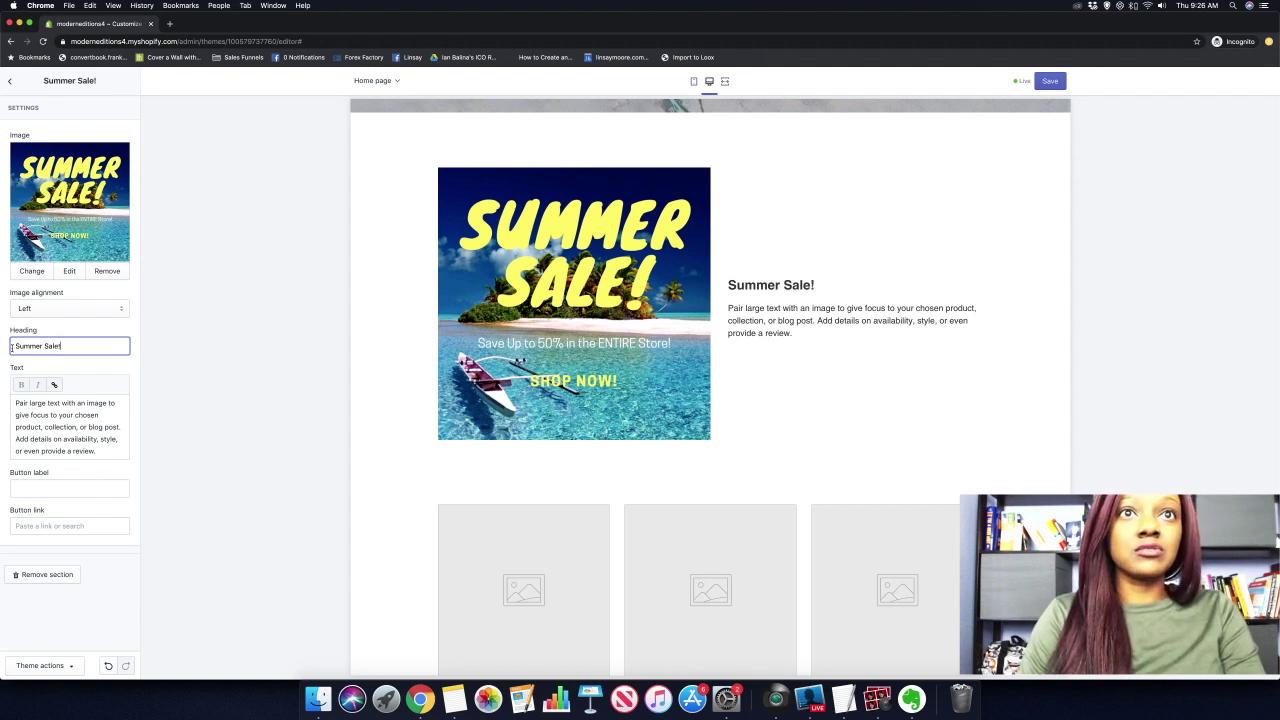
pyautogui.write(' Save Now!')
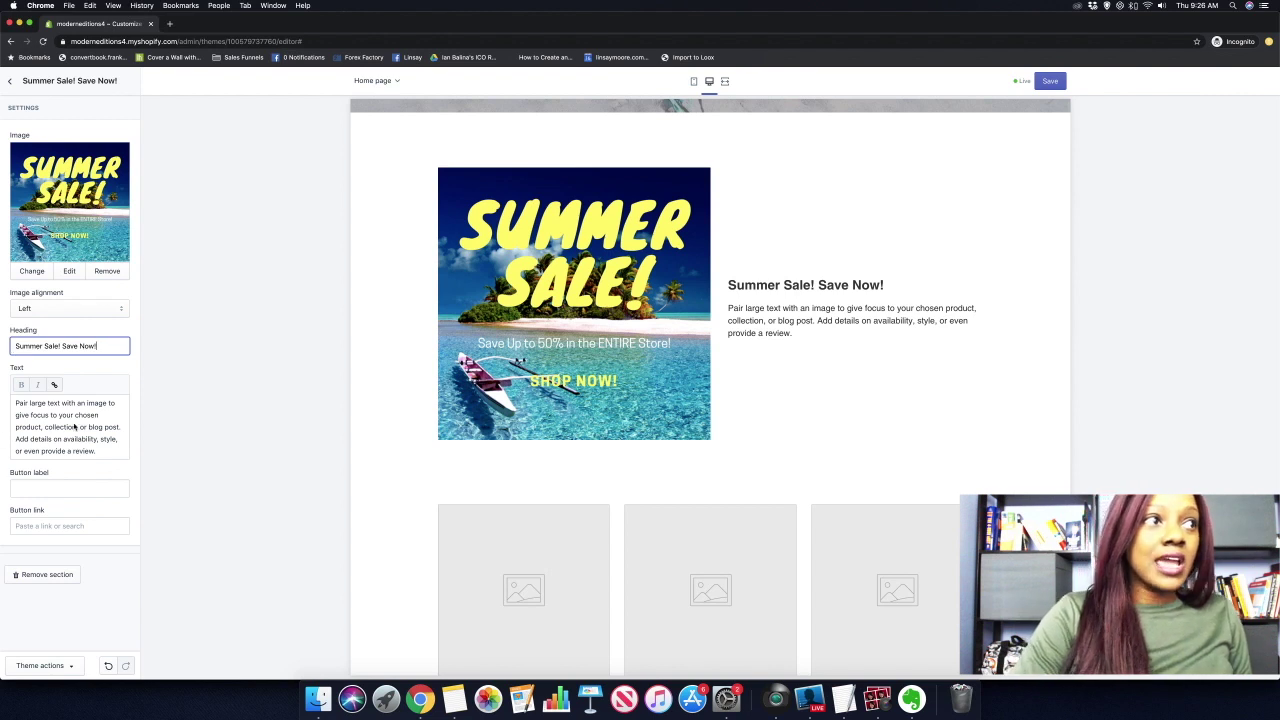
pyautogui.click(16, 407)
pyautogui.moveTo(74, 452); pyautogui.dragTo(94, 459)
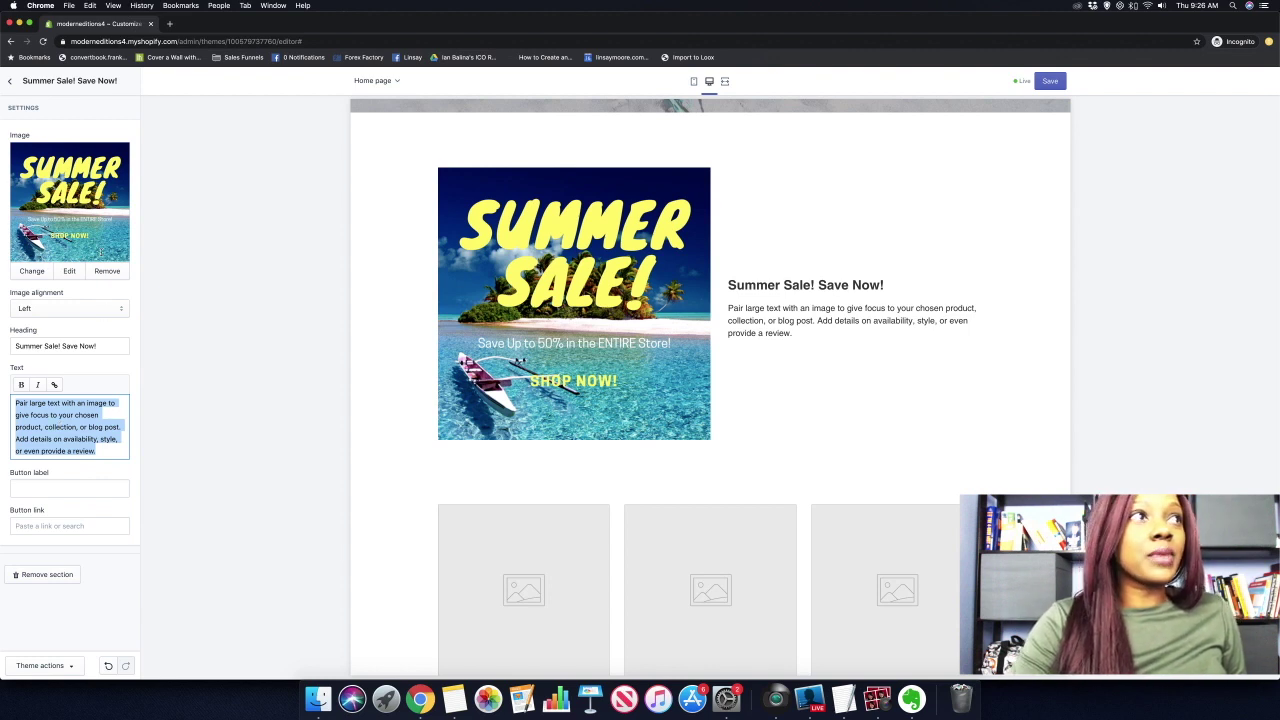
pyautogui.click(12, 83)
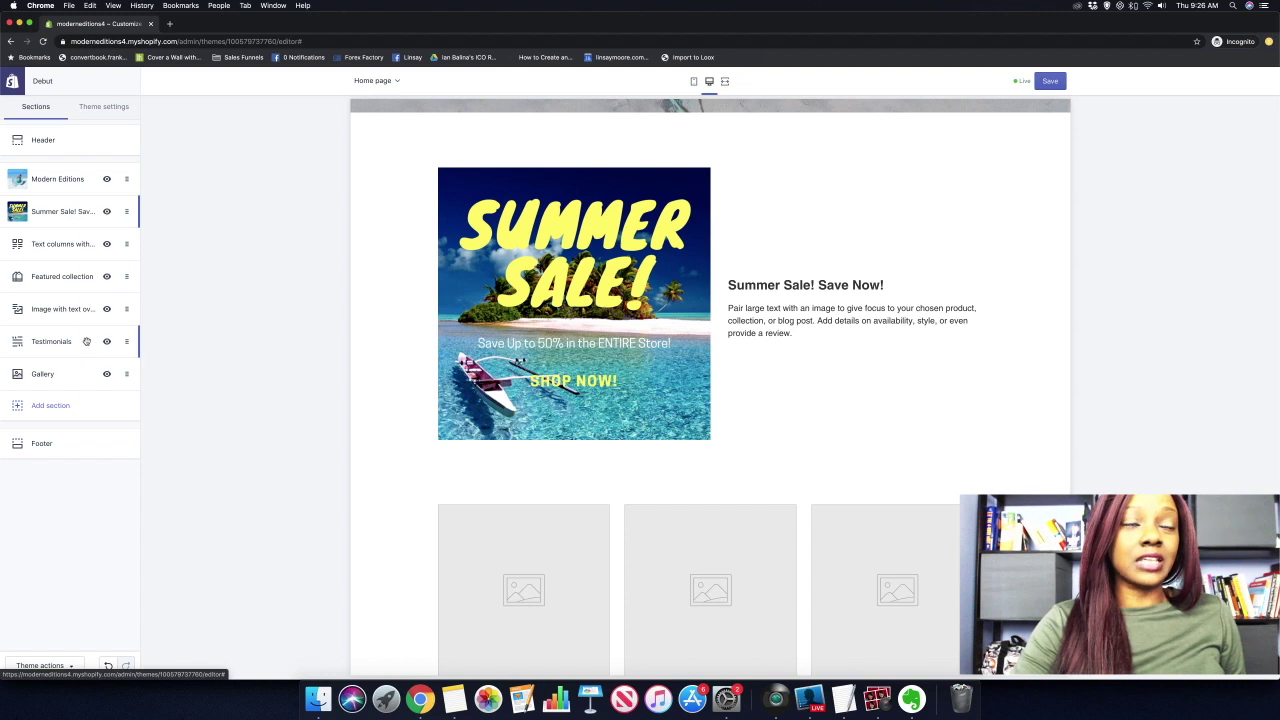
# In Theme settings > Colors, set Headings and links to blue #197BBD.
pyautogui.click(104, 113)
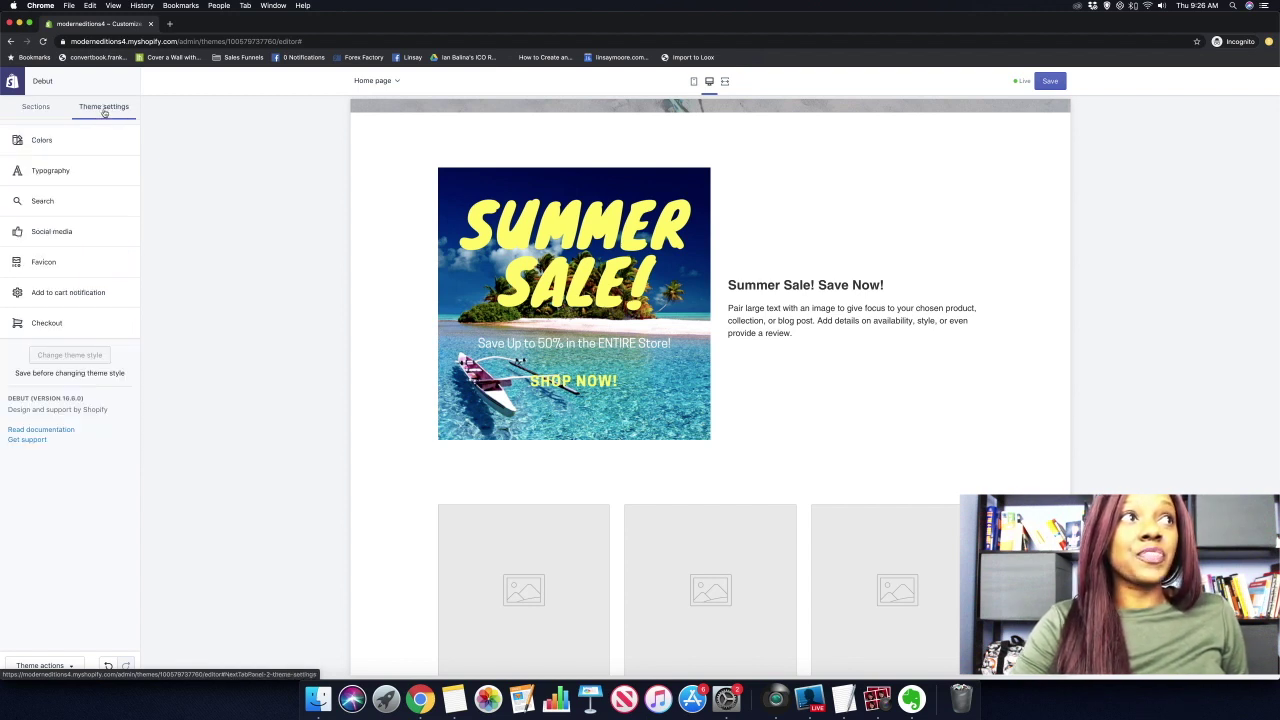
pyautogui.click(48, 146)
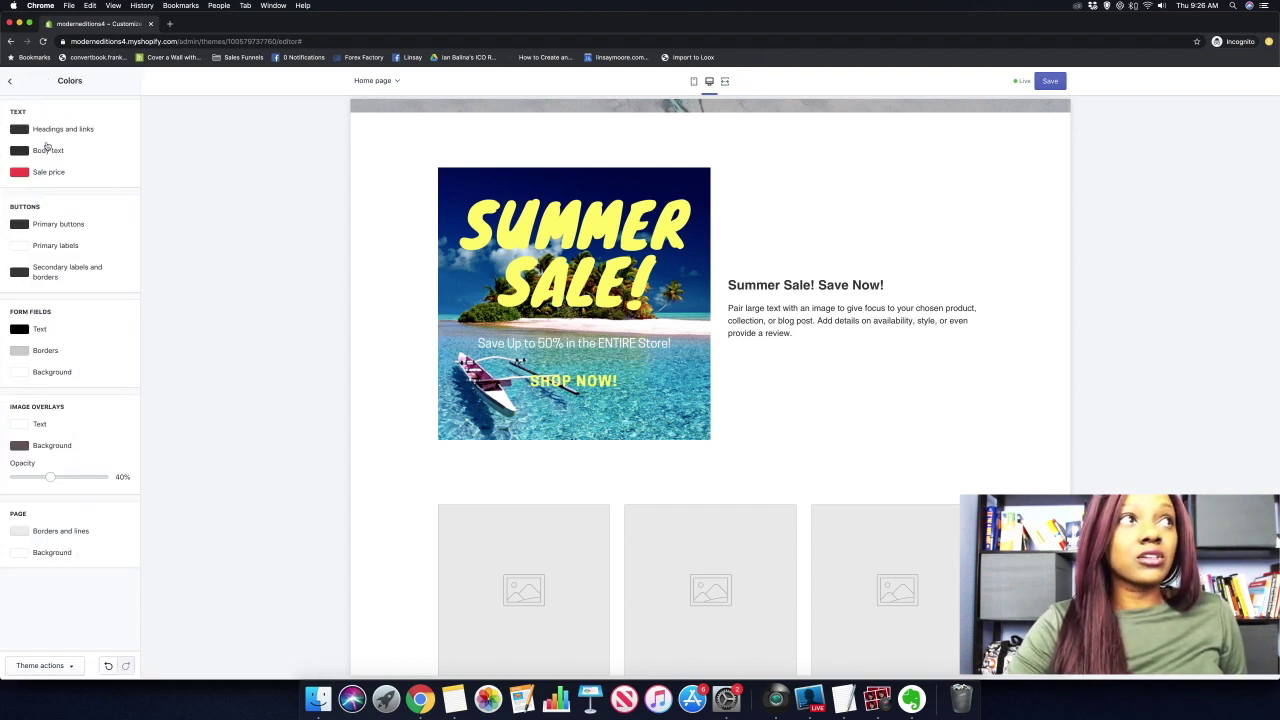
pyautogui.click(24, 132)
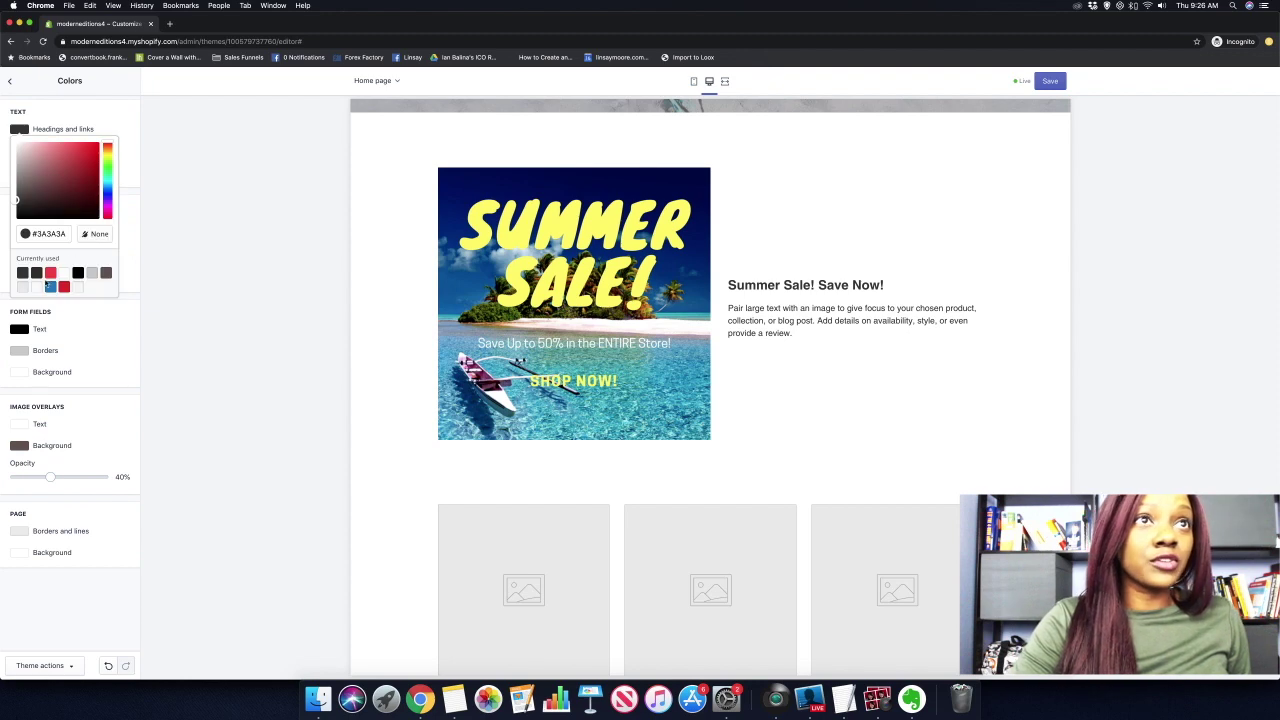
pyautogui.click(50, 287)
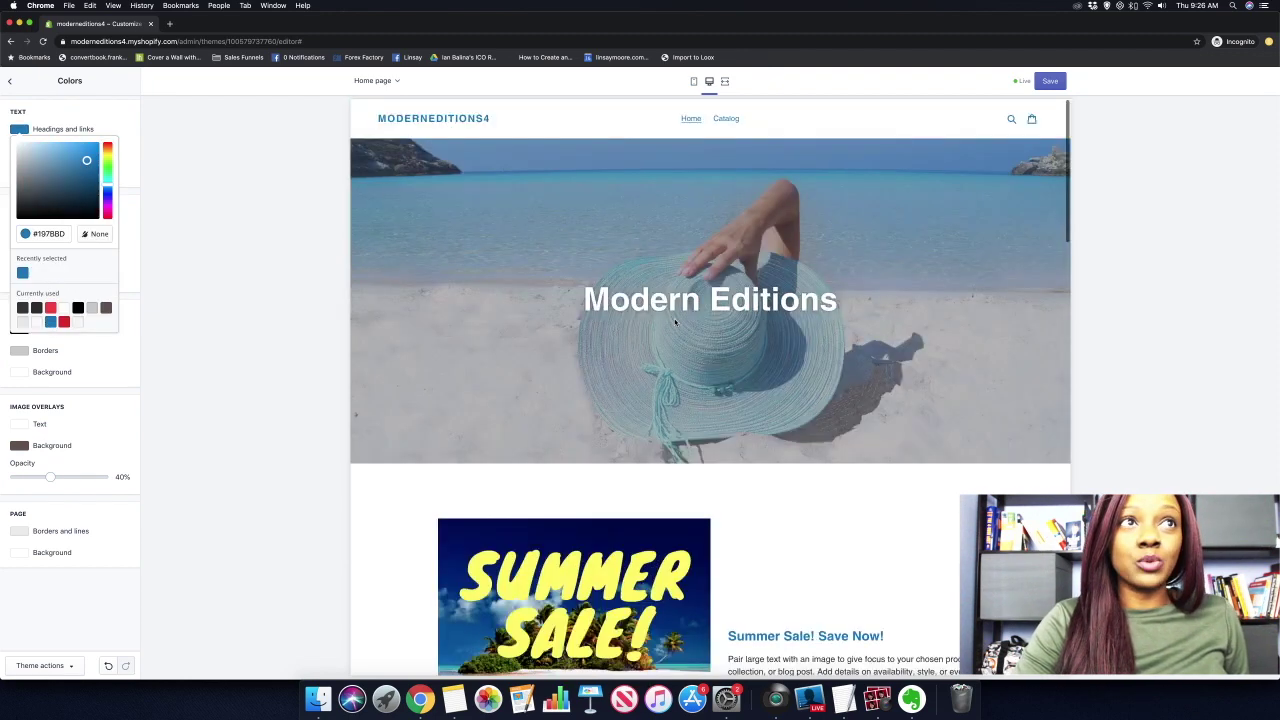